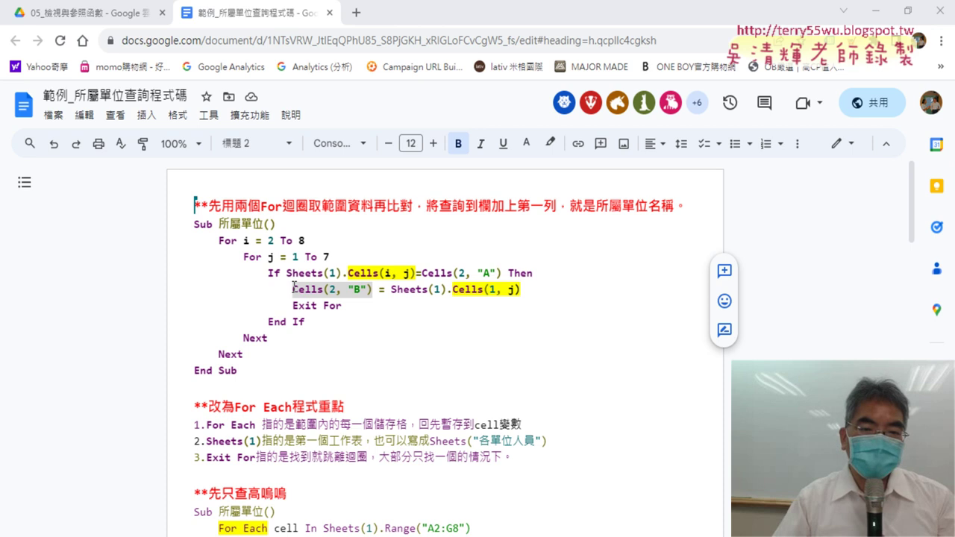
Minimize Chrome so the Excel workbook 範例_所屬單位查詢.xlsm and its VBA editor show.
left_click(877, 11)
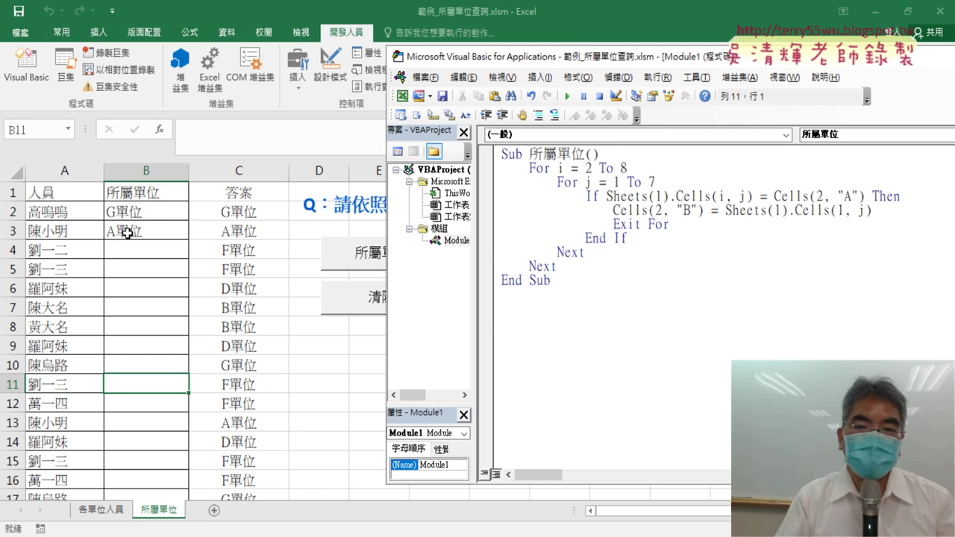
double_click(820, 197)
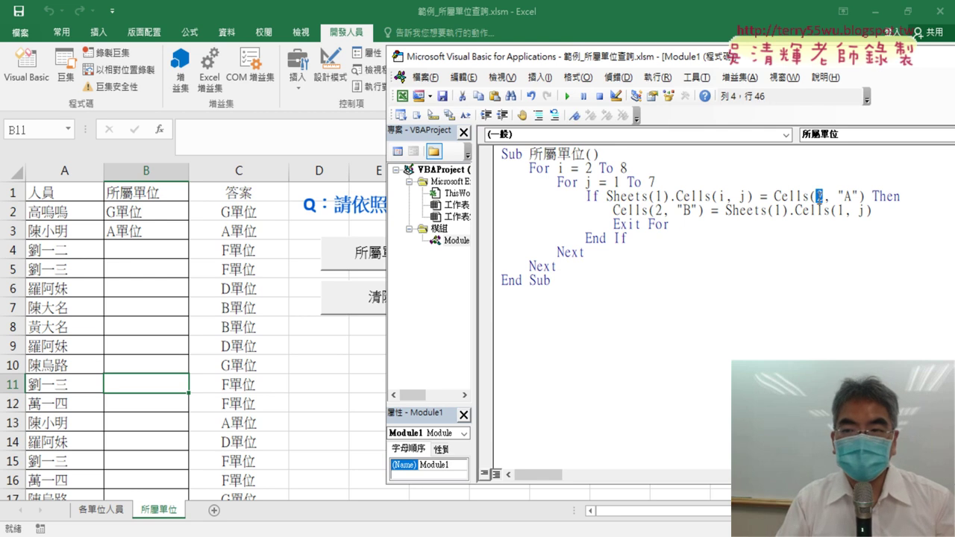
double_click(658, 211)
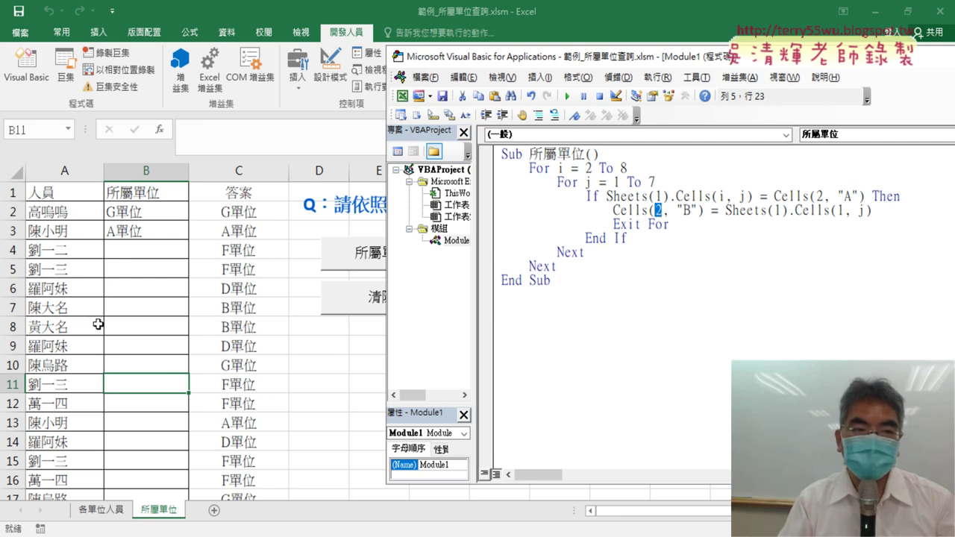
left_click(50, 213)
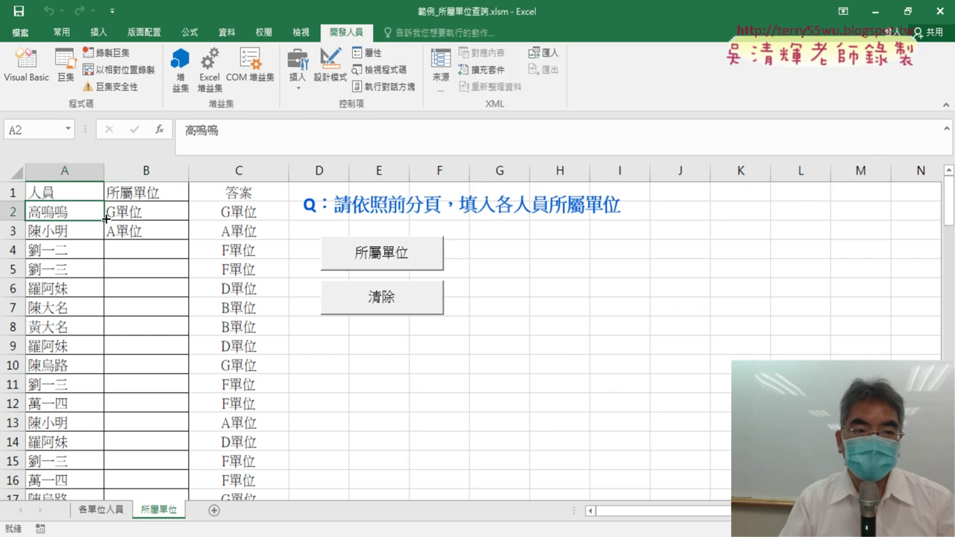
key("ctrl+Down")
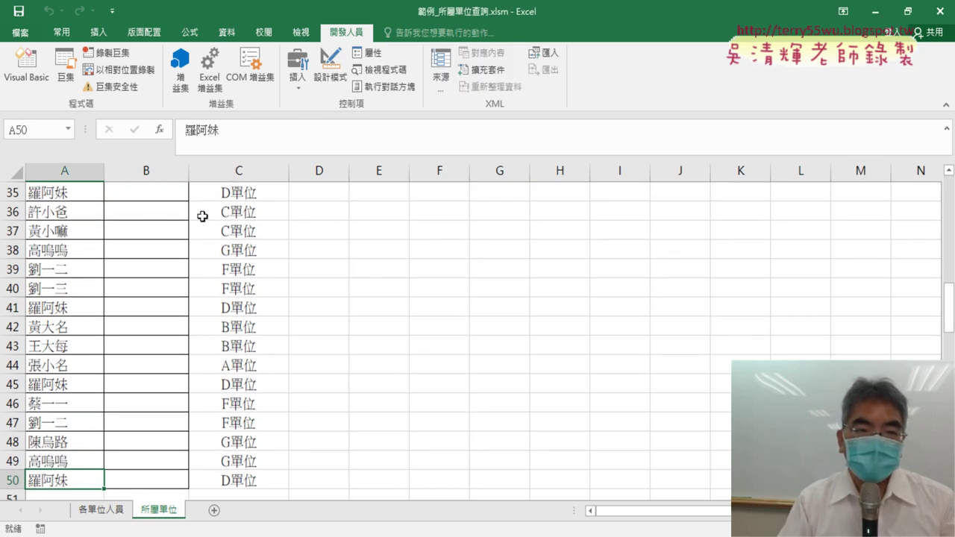
left_click(26, 65)
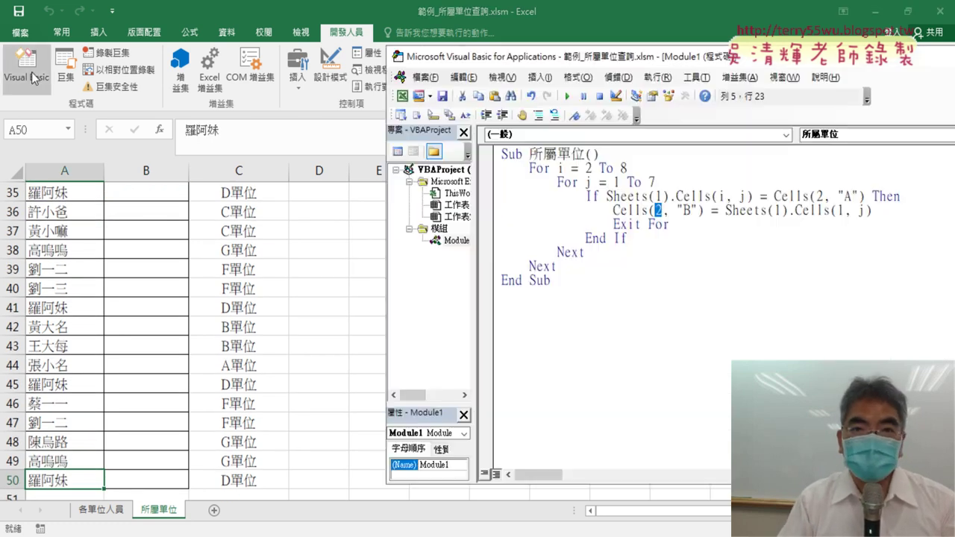
Highlight the nested For i and For j loop lines in the Sub 所屬單位 code.
left_click(662, 152)
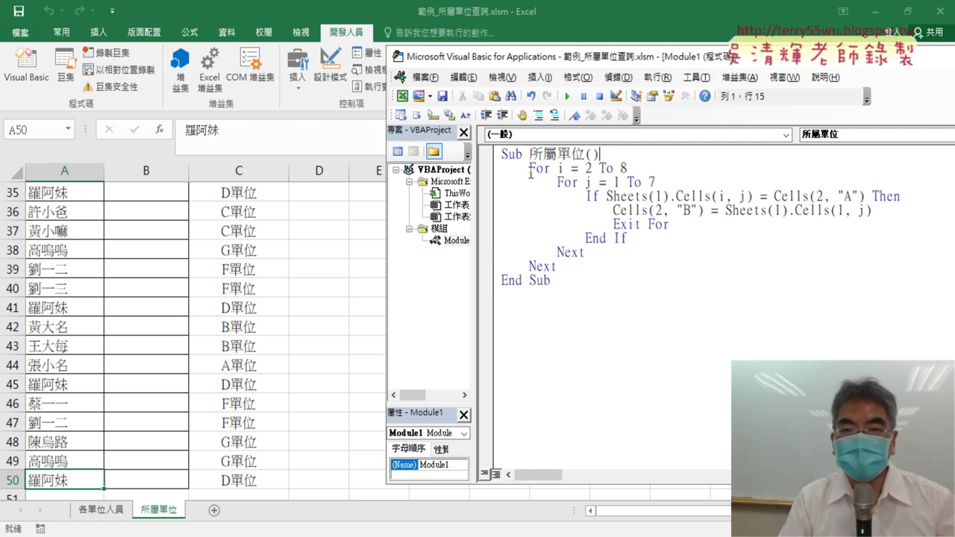
left_click_drag(529, 169, 677, 185)
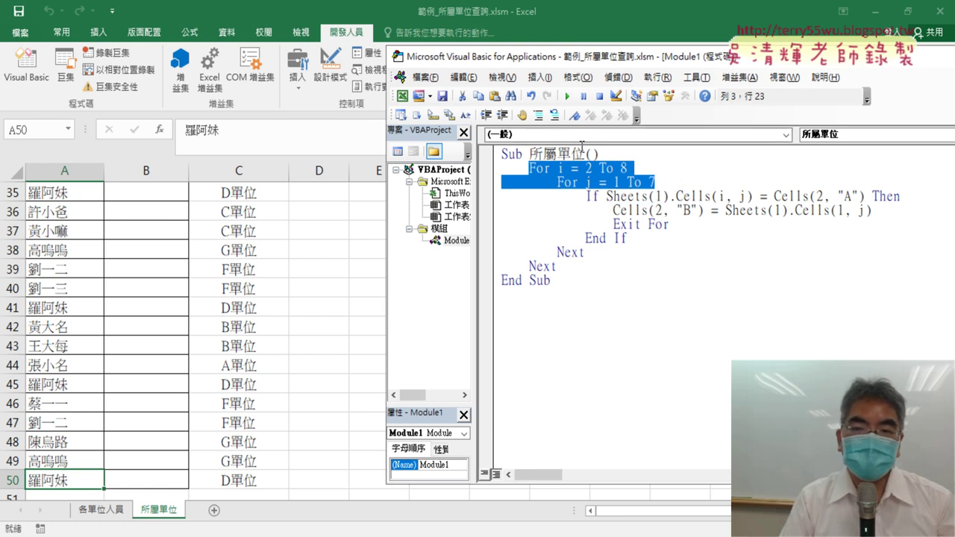
Select the staff block A2:G8 on 各單位人員, then select the whole 所屬單位 macro in the editor.
left_click(104, 513)
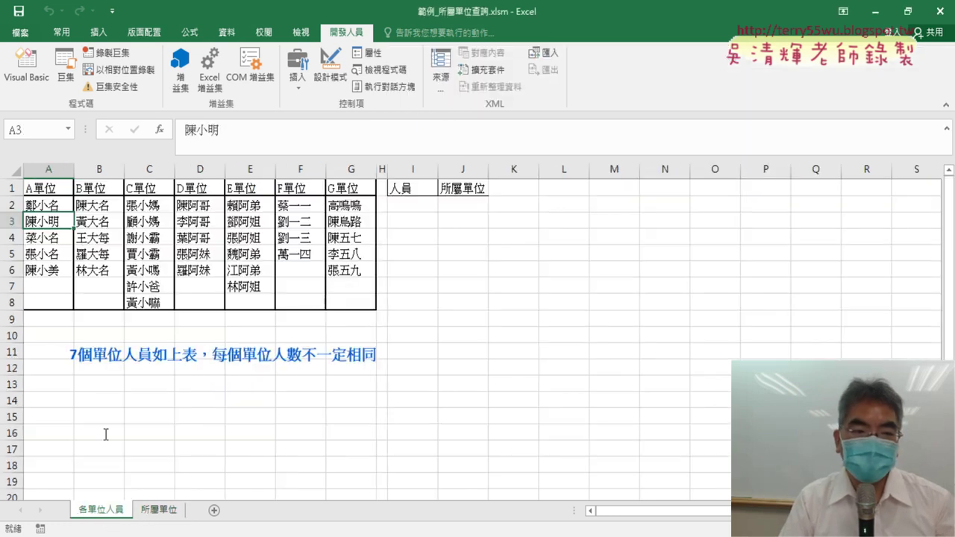
left_click_drag(45, 205, 369, 302)
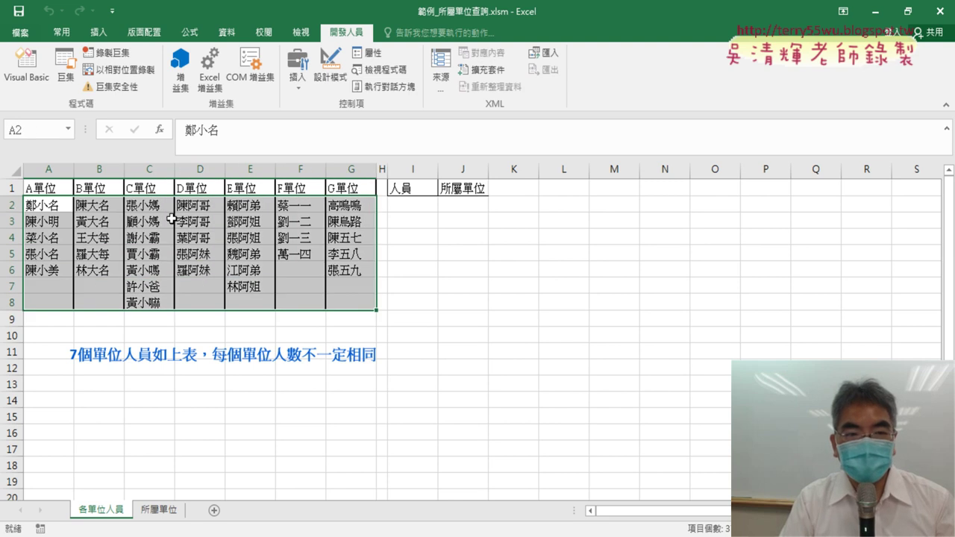
left_click(26, 66)
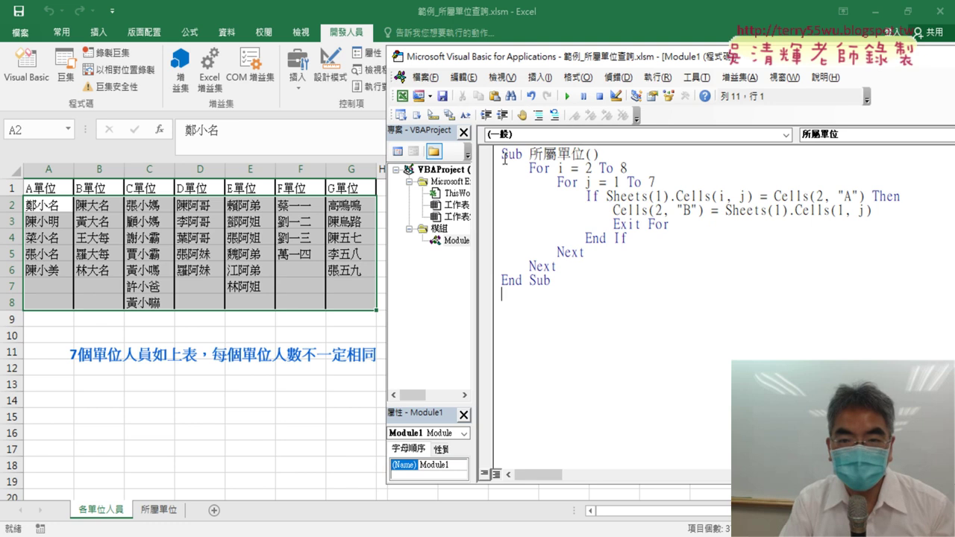
mouse_move(501, 154)
left_mouse_down()
mouse_move(593, 261)
mouse_move(550, 280)
left_mouse_up()
Copy the 所屬單位 macro and paste the duplicate below its End Sub.
right_click(546, 207)
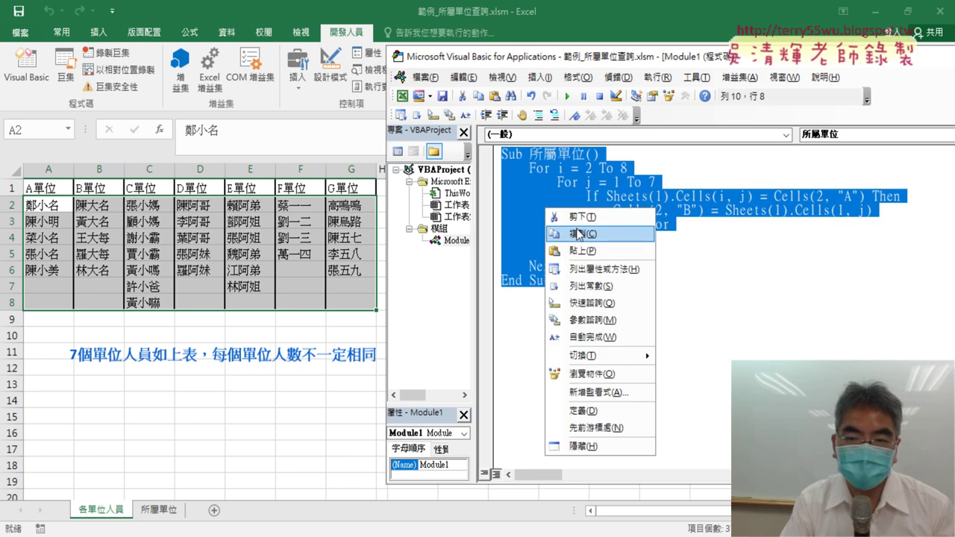
left_click(581, 232)
left_click(543, 306)
key("ctrl+v")
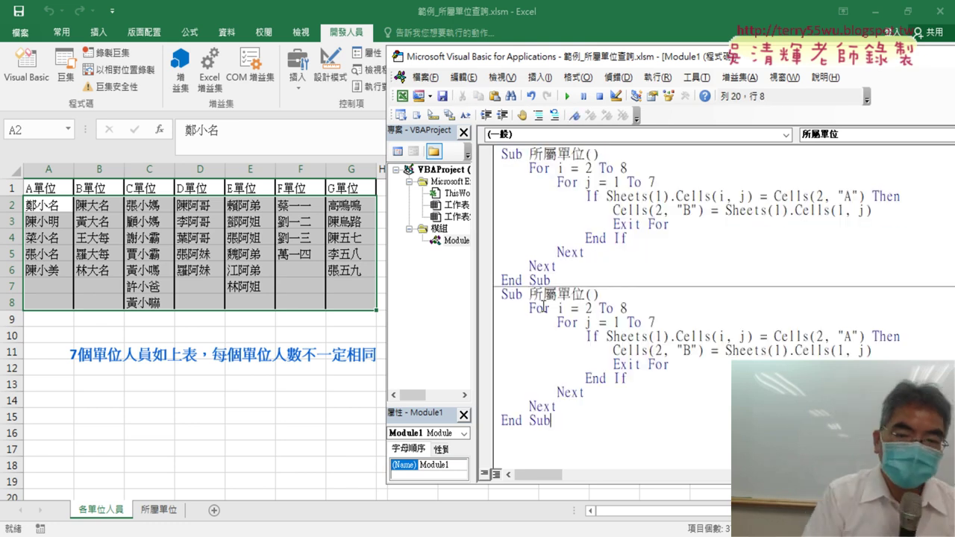
Rename the pasted copy to Sub 所屬單位foreach().
left_click(587, 295)
type("fo")
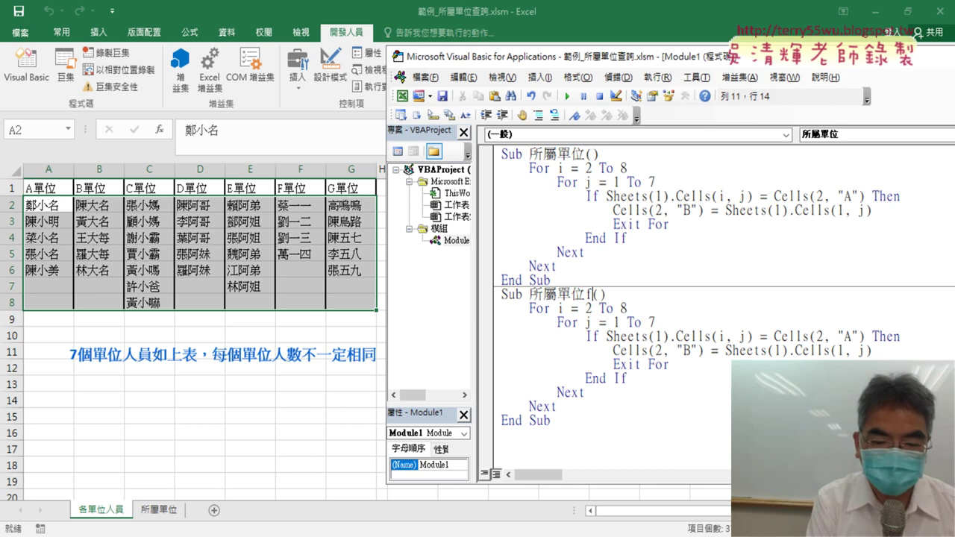
type("r")
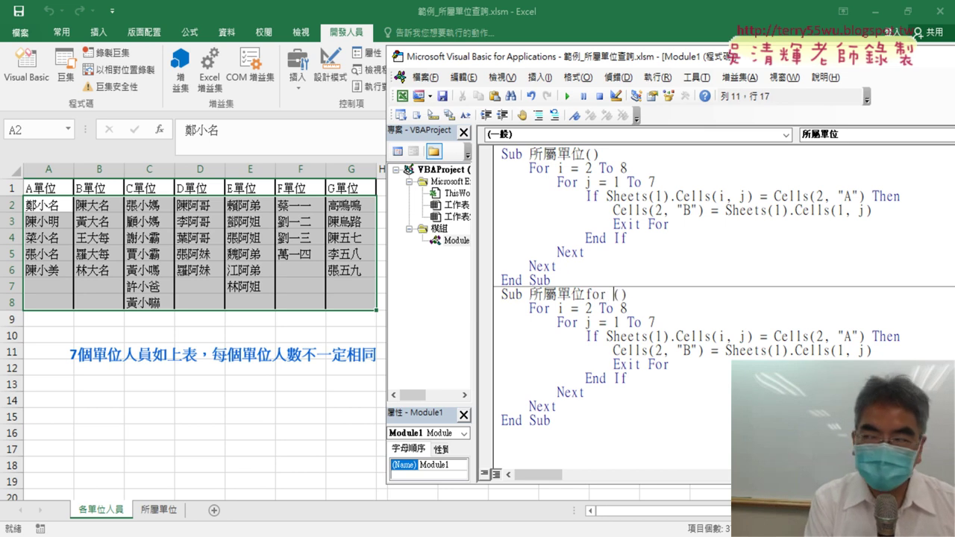
key("BackSpace")
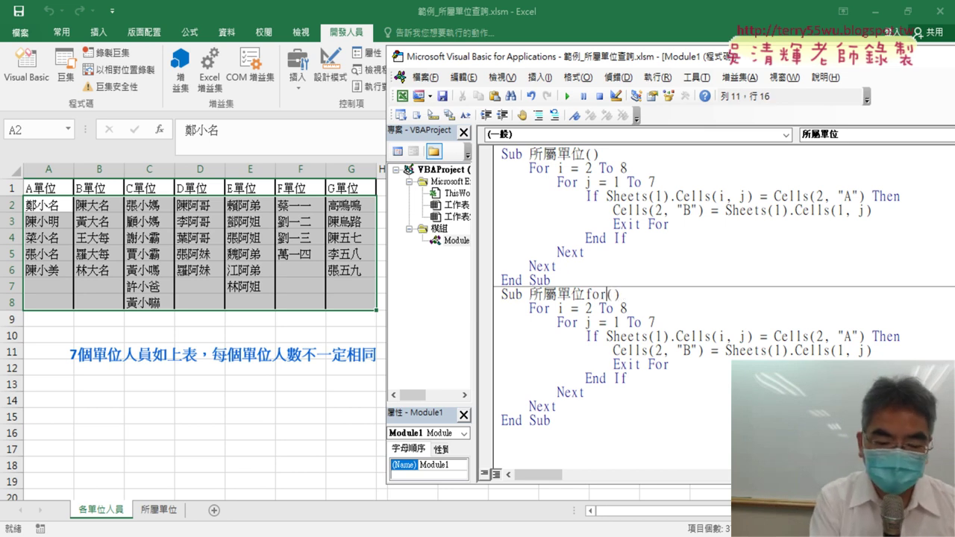
type("each")
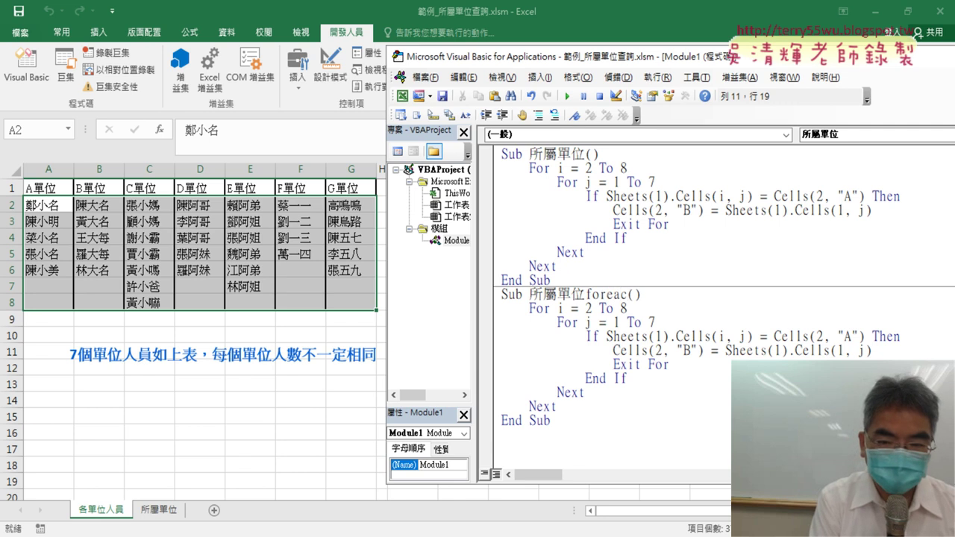
key("ctrl+End")
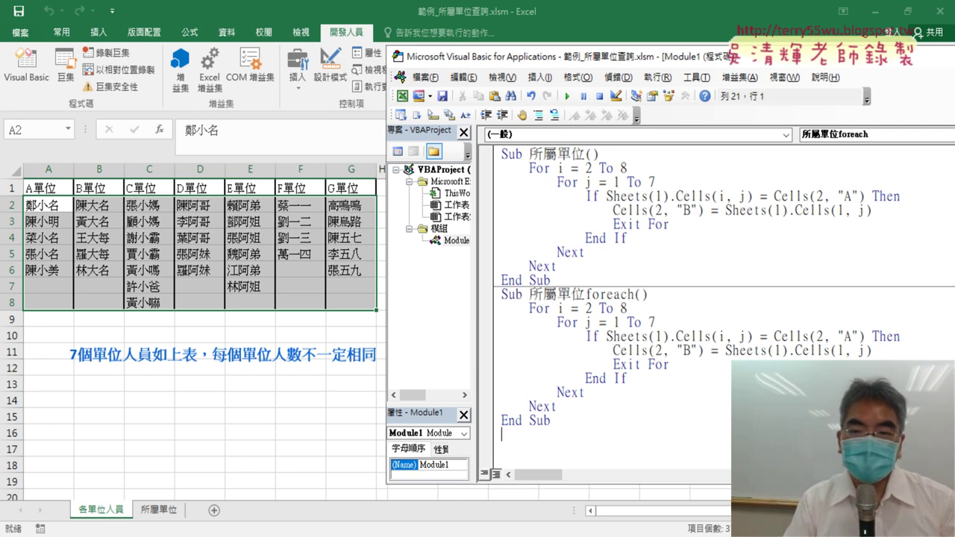
Delete the inner For j loop line and its matching Next from 所屬單位foreach.
left_click_drag(605, 295, 630, 295)
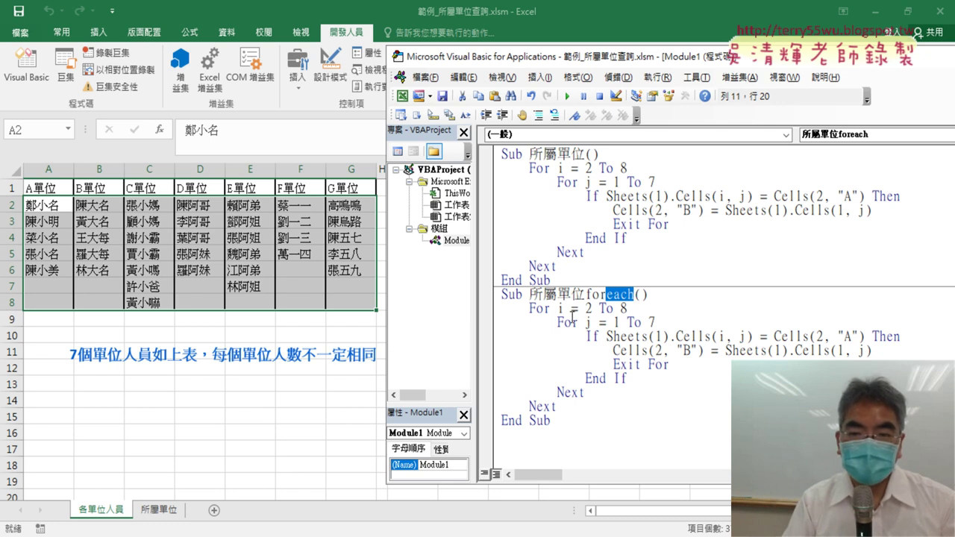
left_click_drag(668, 329, 490, 322)
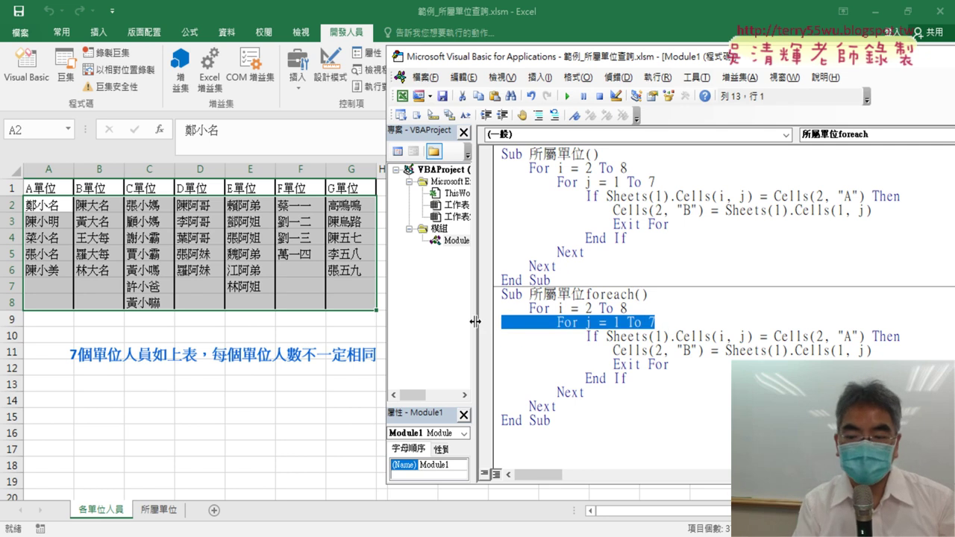
key("Delete")
key("Delete")
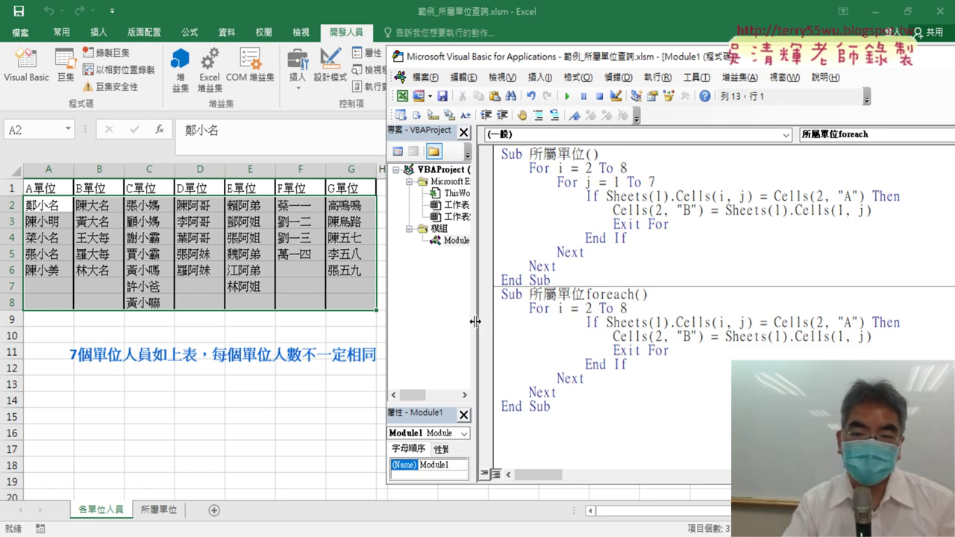
left_click_drag(597, 376, 467, 378)
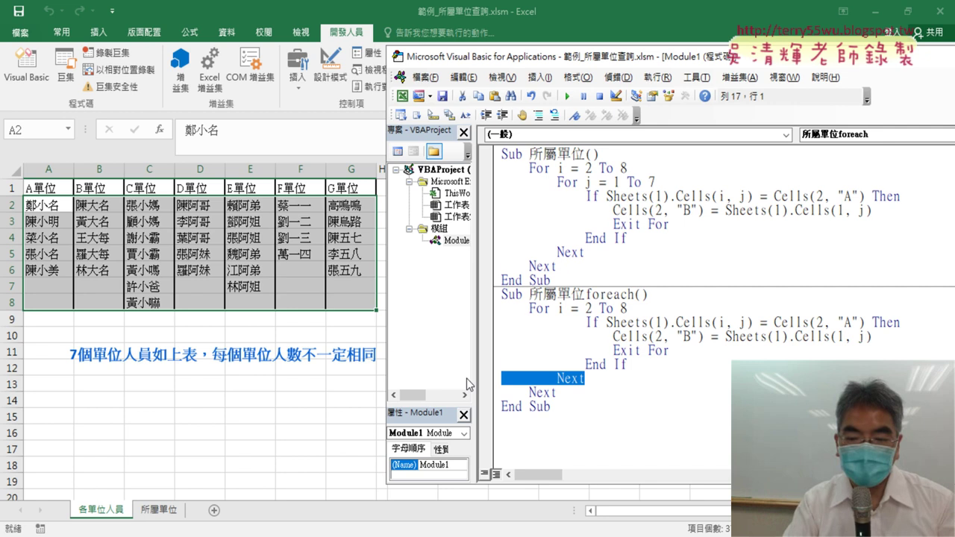
key("Delete")
key("Delete")
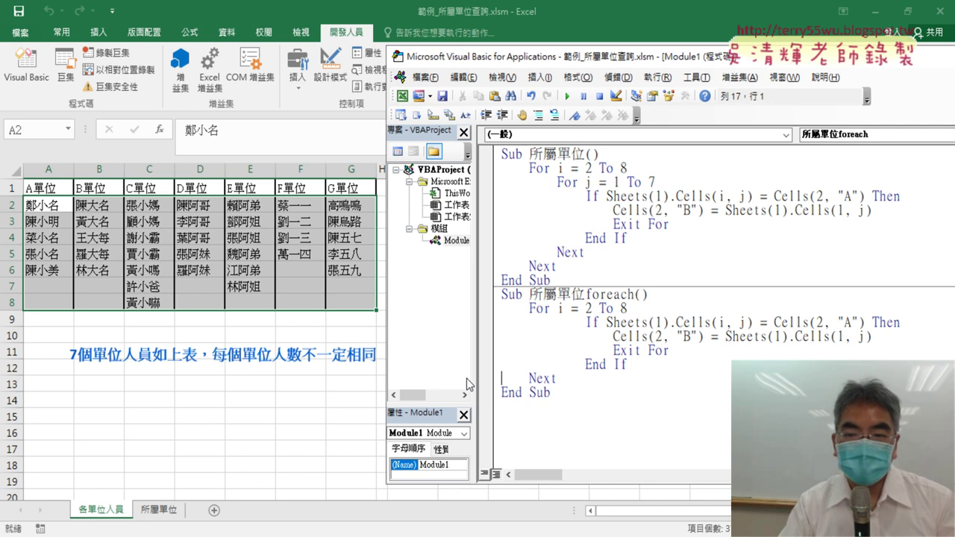
Outdent the If…End If block one level and select 'i = 2 To 8' in the loop header.
left_click_drag(649, 359, 482, 328)
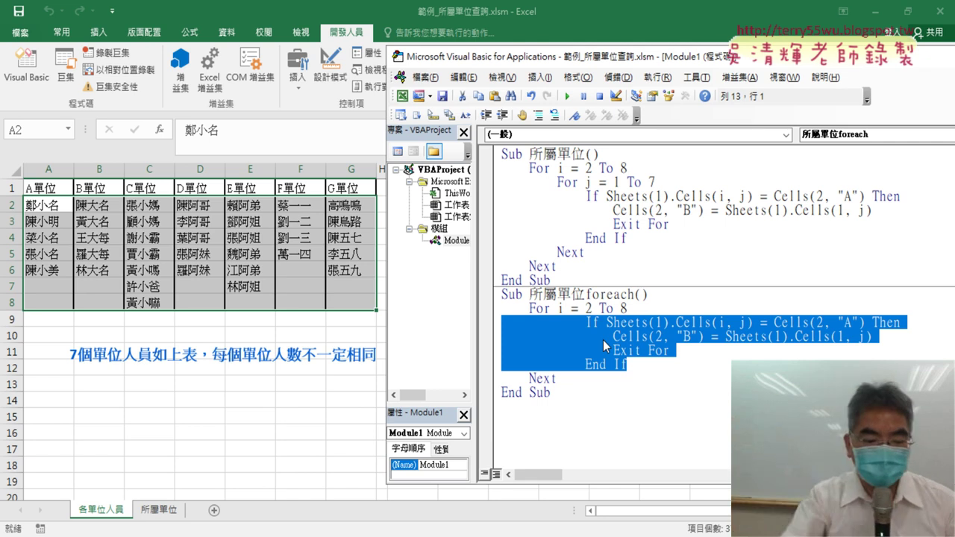
key("shift+Tab")
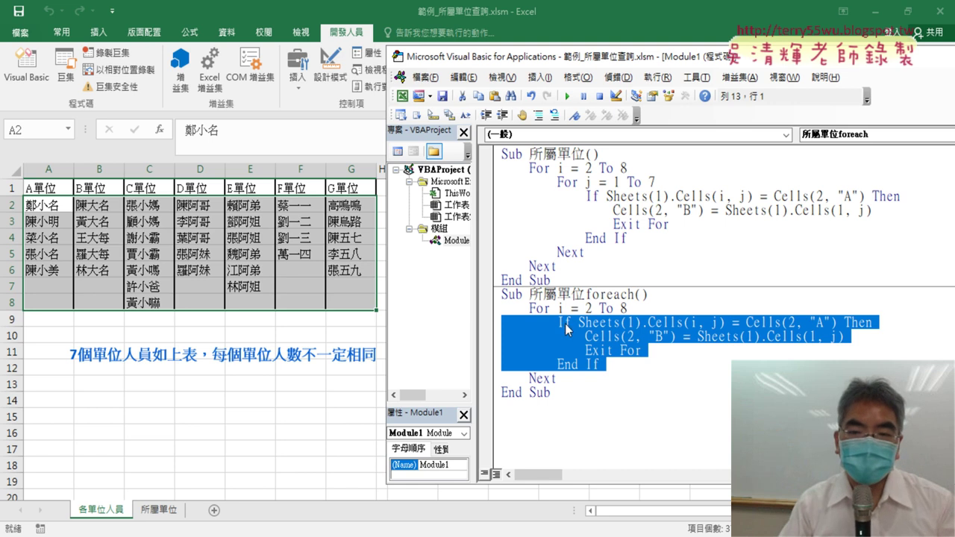
left_click_drag(557, 308, 640, 308)
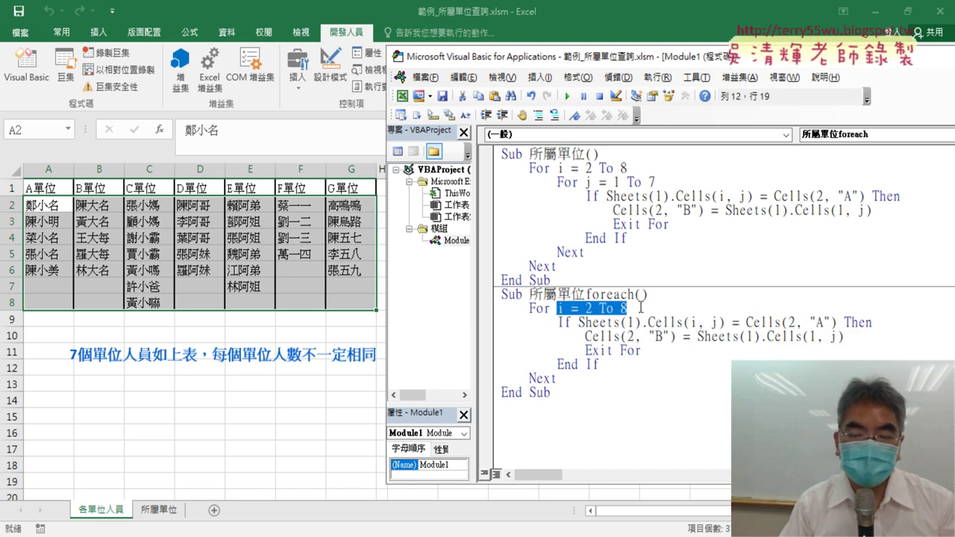
double_click(588, 183)
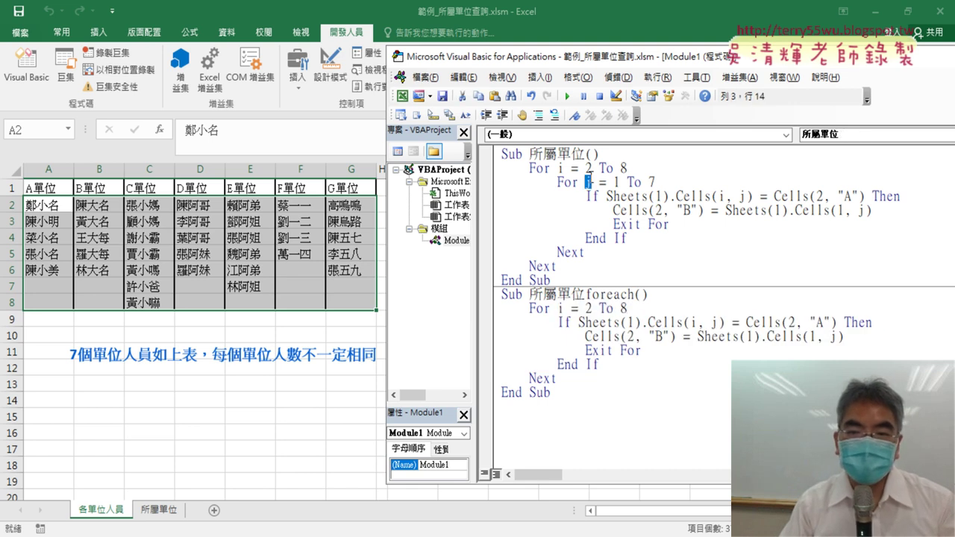
left_click_drag(557, 308, 641, 309)
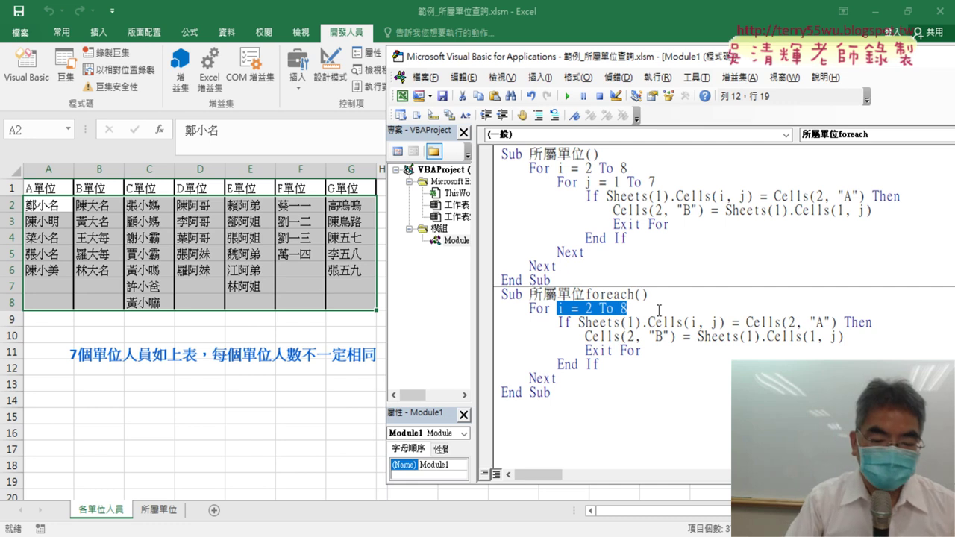
Replace 'i = 2 To 8' with 'Each cell In Range("A2:G8")' in the loop header.
type("ea")
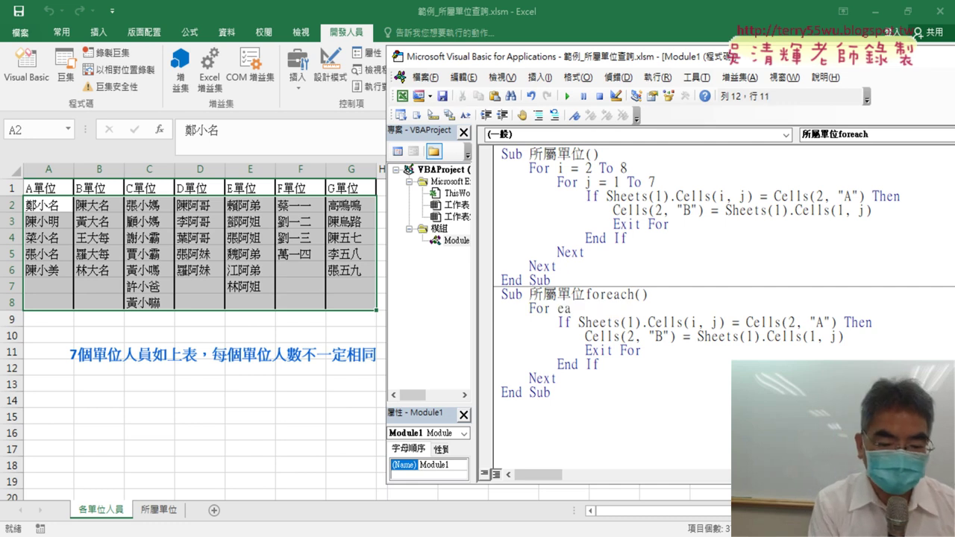
type("ch")
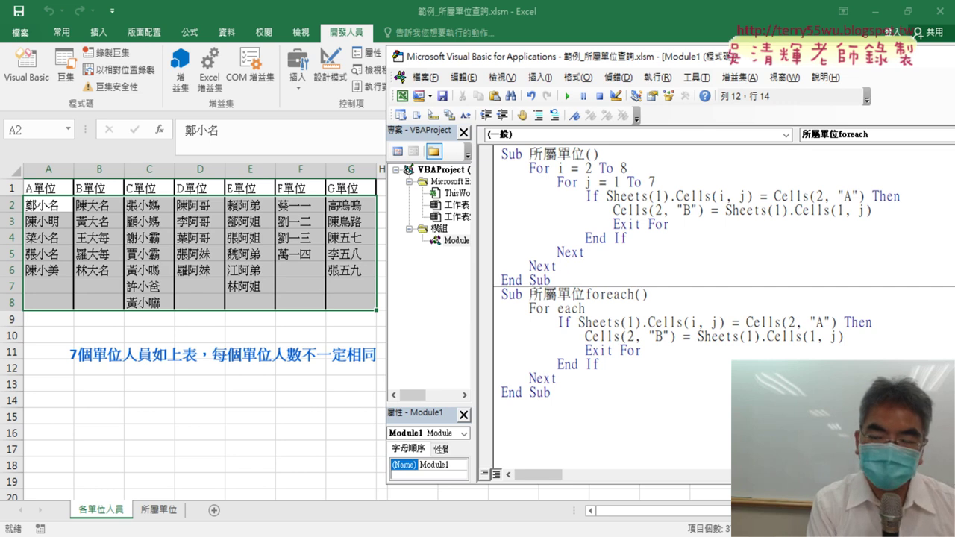
type("cell")
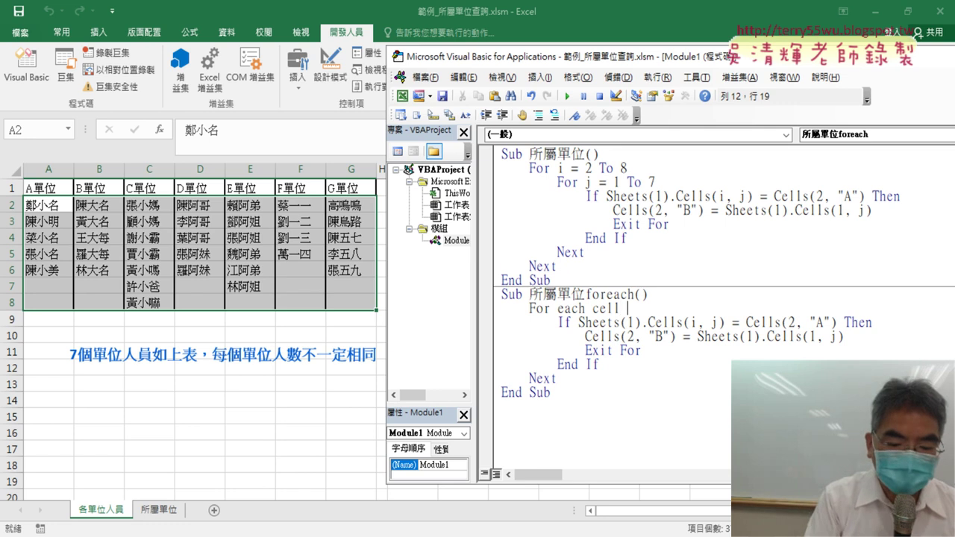
type(" in ")
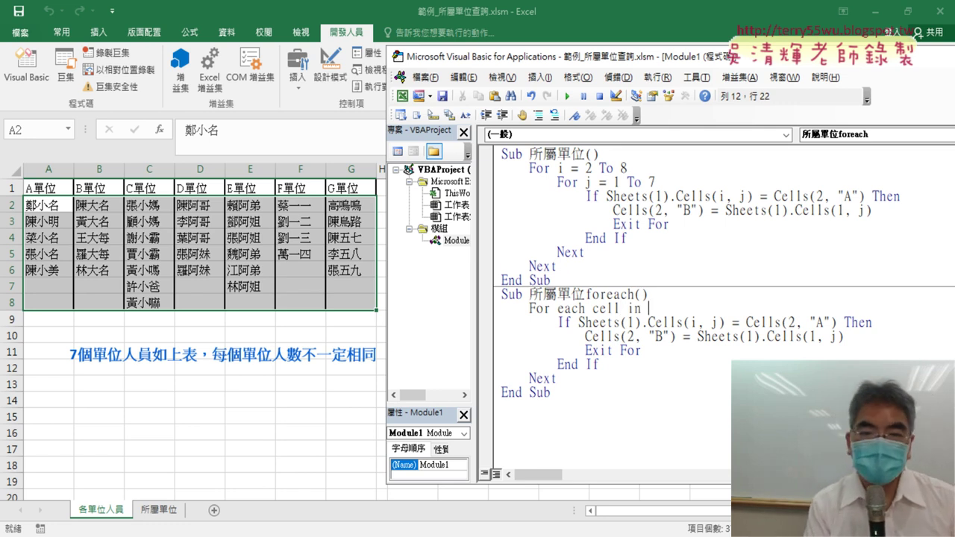
type("ra")
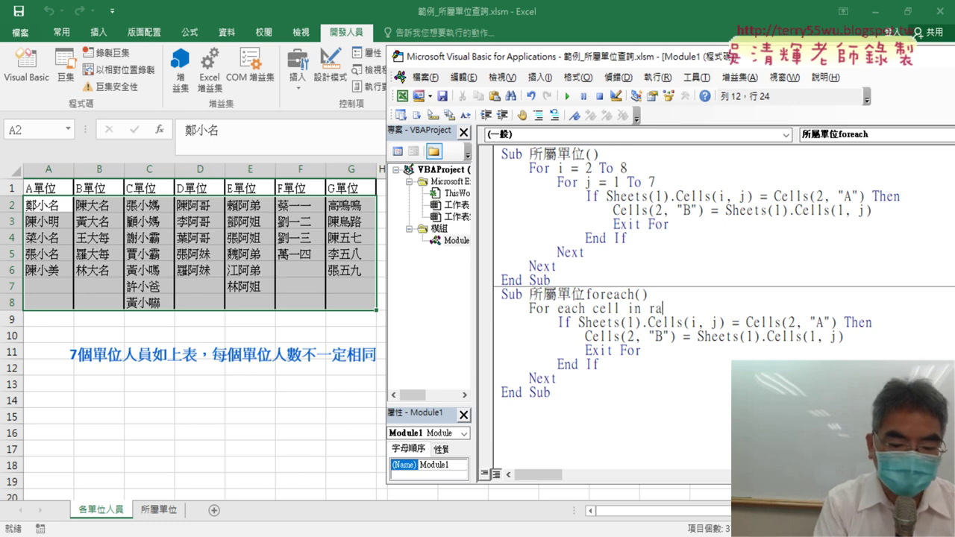
type("nge")
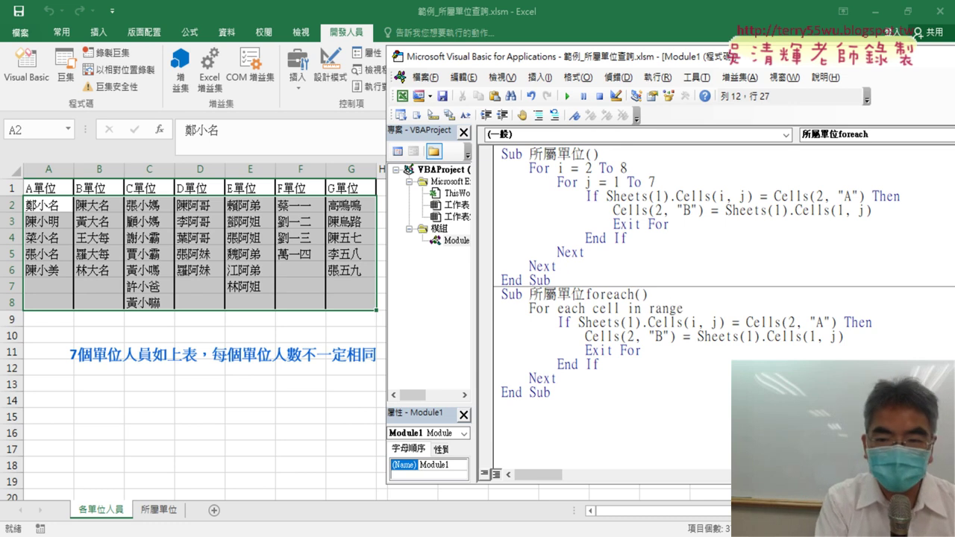
type("(")
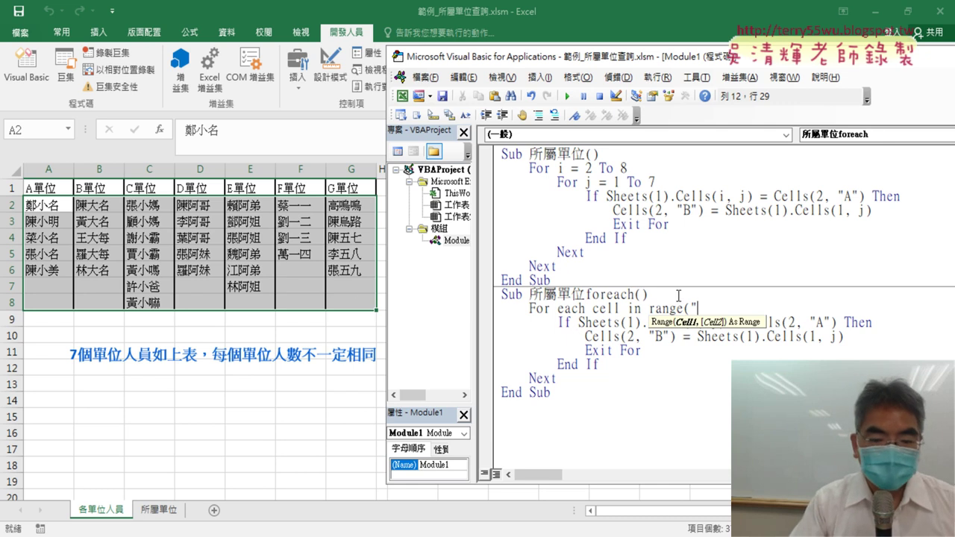
type("A2")
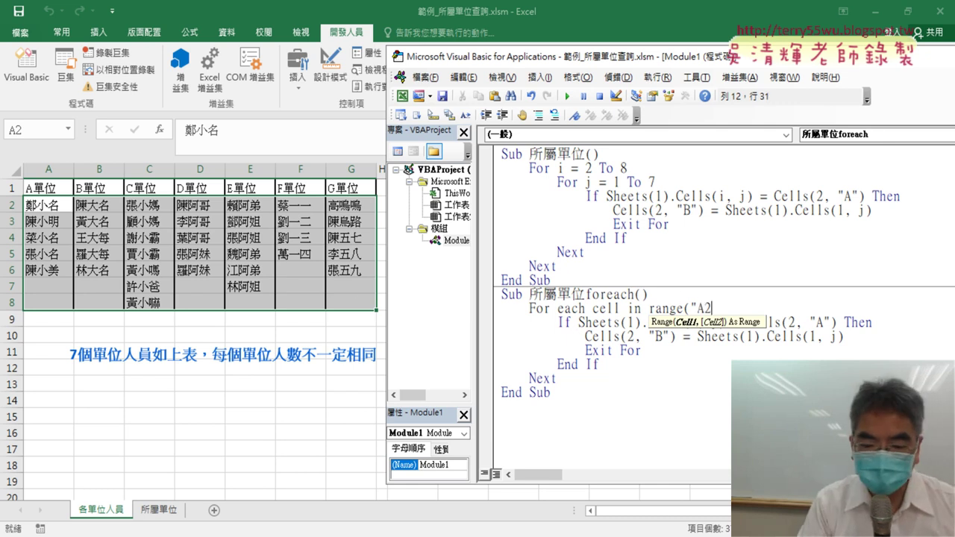
type(":G8")
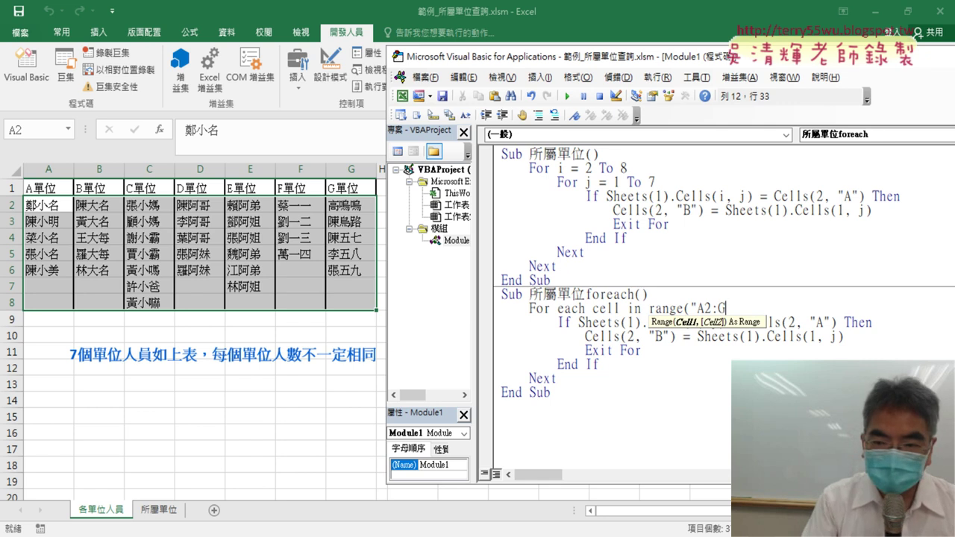
type("\")")
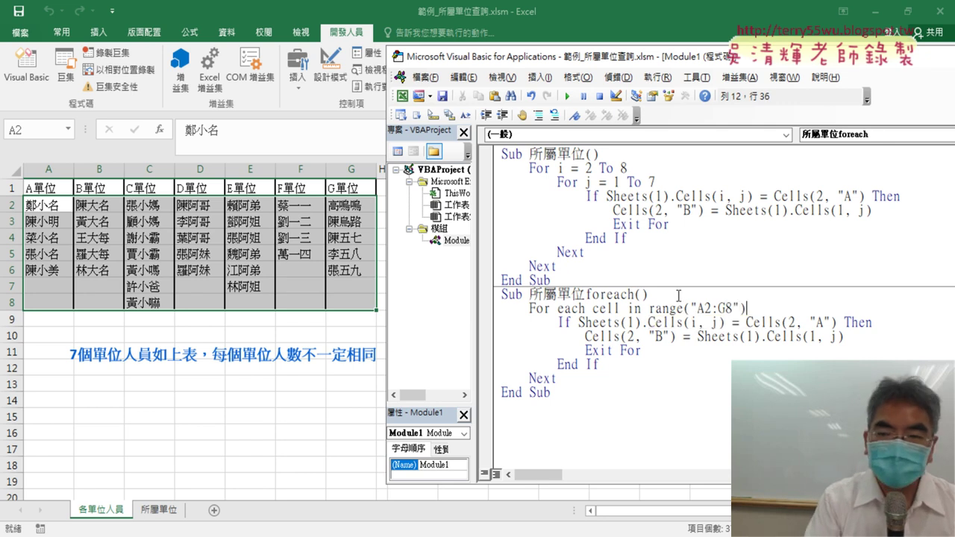
left_click(684, 391)
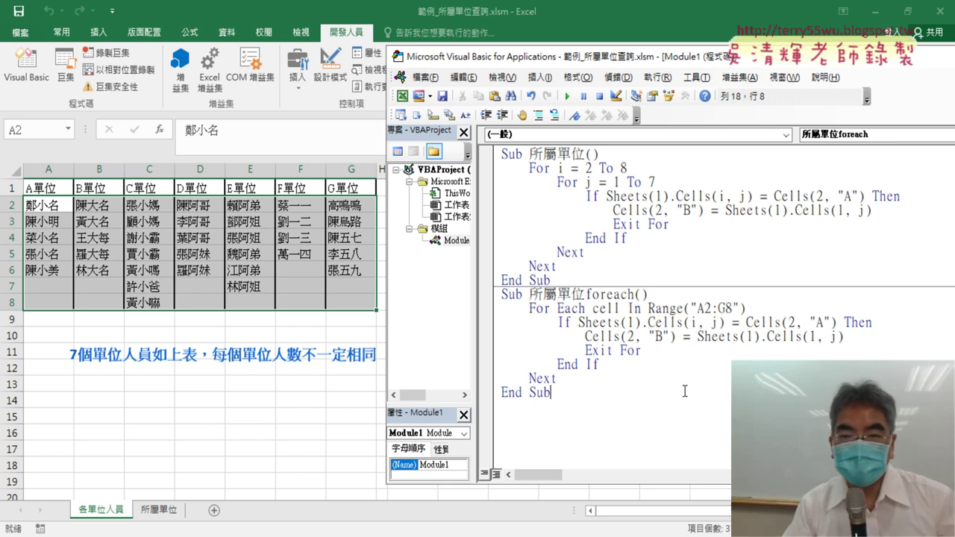
left_click_drag(746, 309, 647, 308)
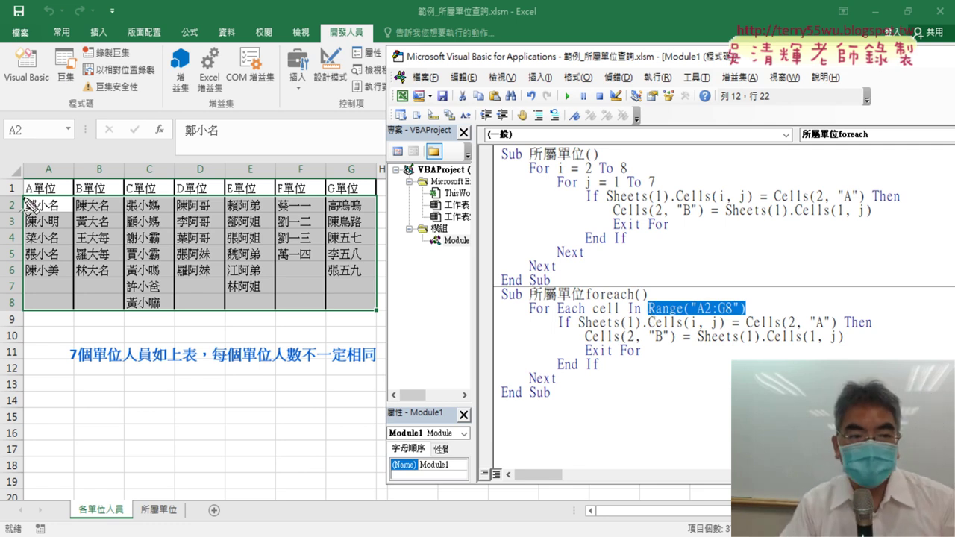
mouse_move(28, 199)
left_mouse_down()
mouse_move(17, 306)
mouse_move(381, 276)
mouse_move(377, 310)
left_mouse_up()
left_click_drag(21, 309, 377, 310)
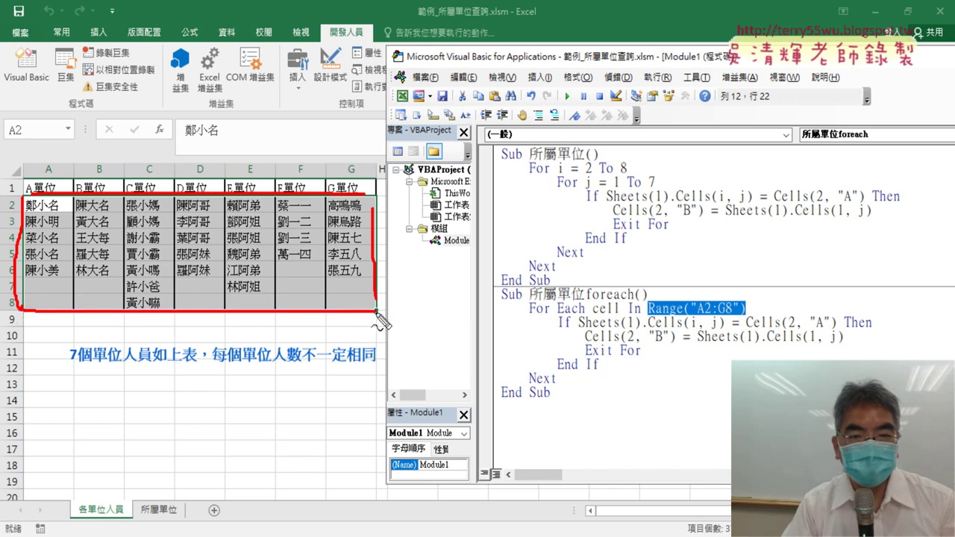
left_click_drag(656, 314, 735, 311)
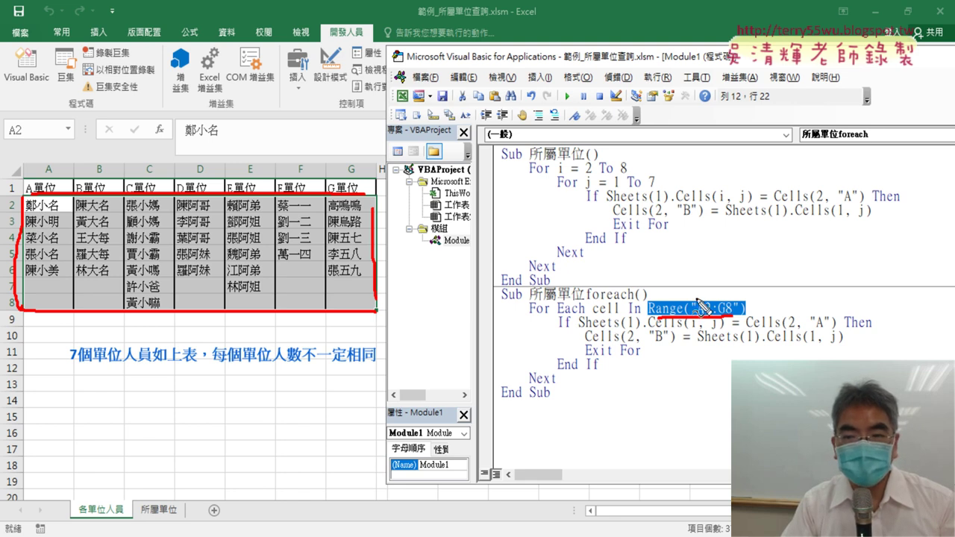
mouse_move(695, 298)
left_mouse_down()
mouse_move(659, 268)
mouse_move(613, 297)
mouse_move(627, 314)
left_mouse_up()
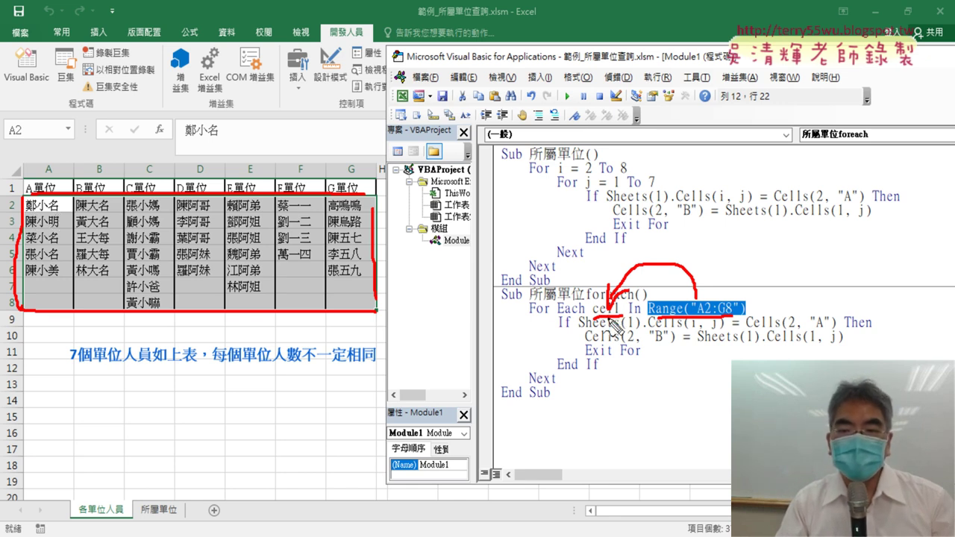
Move Sheets(1). from the If test so the loop reads For Each cell In Sheets(1).Range("A2:G8").
key("Escape")
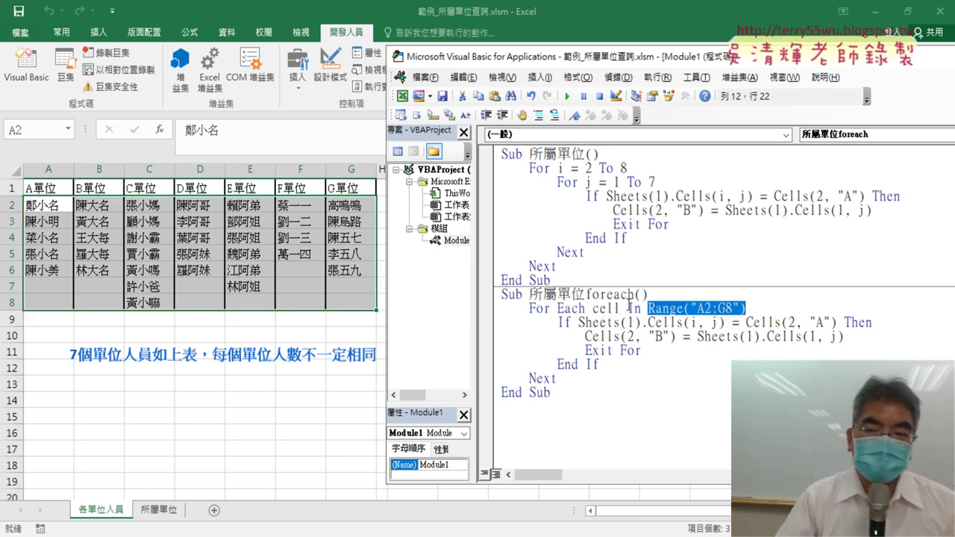
left_click_drag(621, 309, 601, 309)
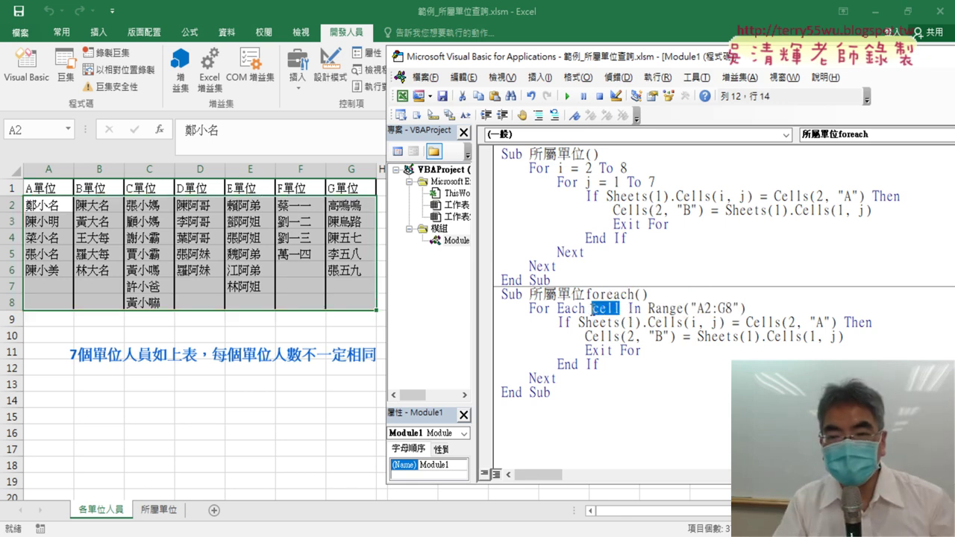
left_click_drag(725, 324, 586, 326)
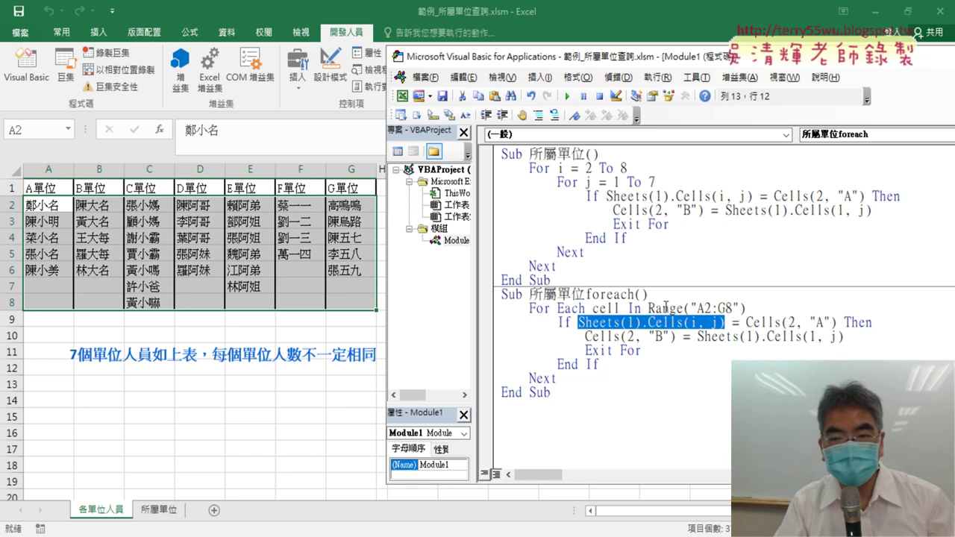
left_click(649, 336)
left_click_drag(647, 323, 578, 323)
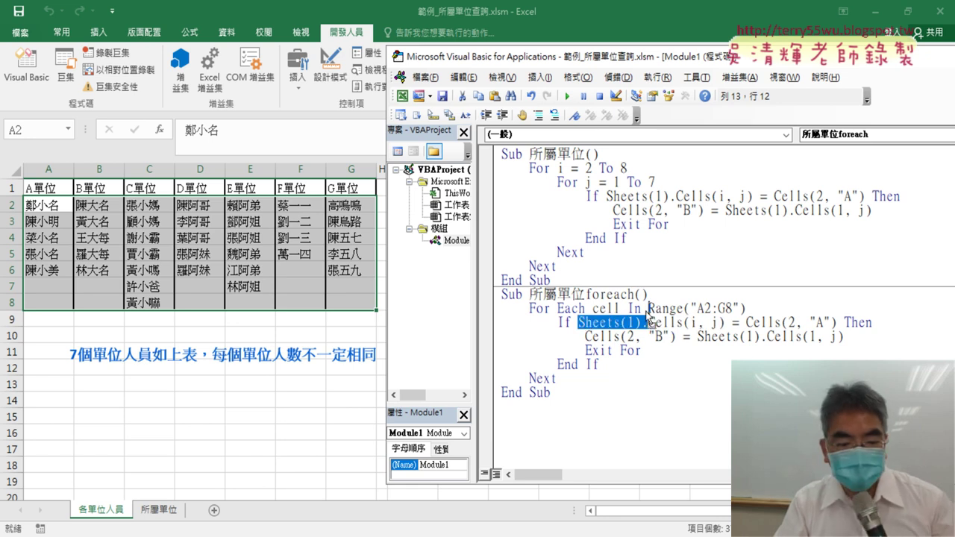
left_click_drag(647, 311, 647, 311)
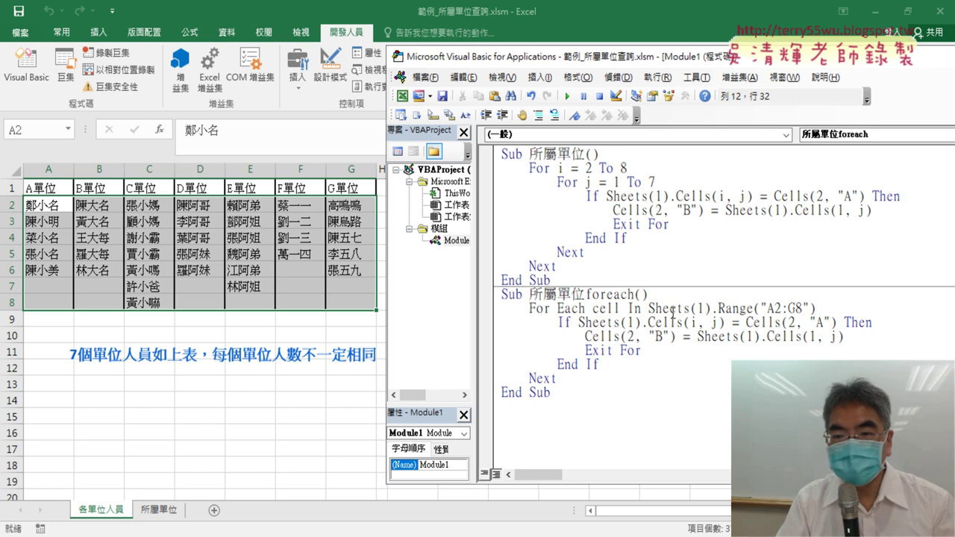
left_click_drag(718, 308, 661, 308)
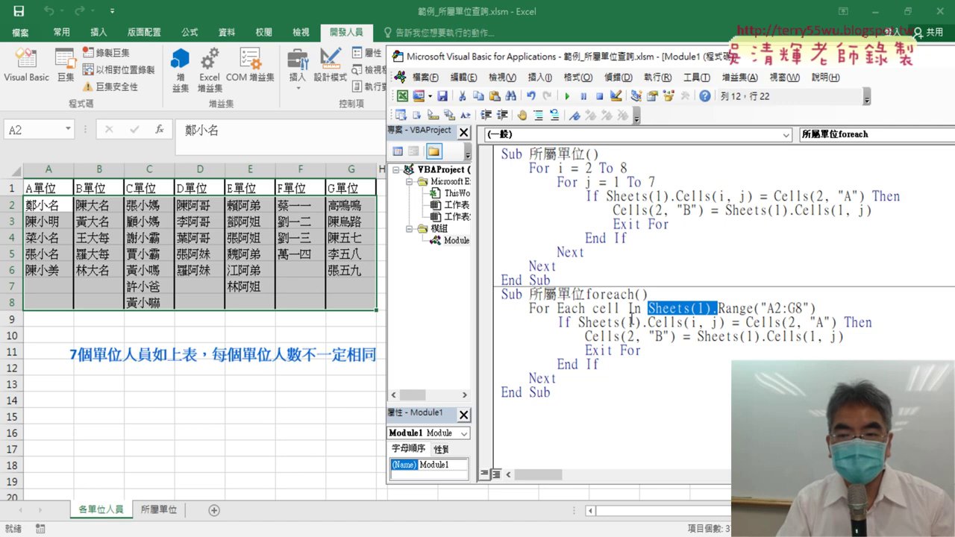
left_click_drag(724, 323, 578, 322)
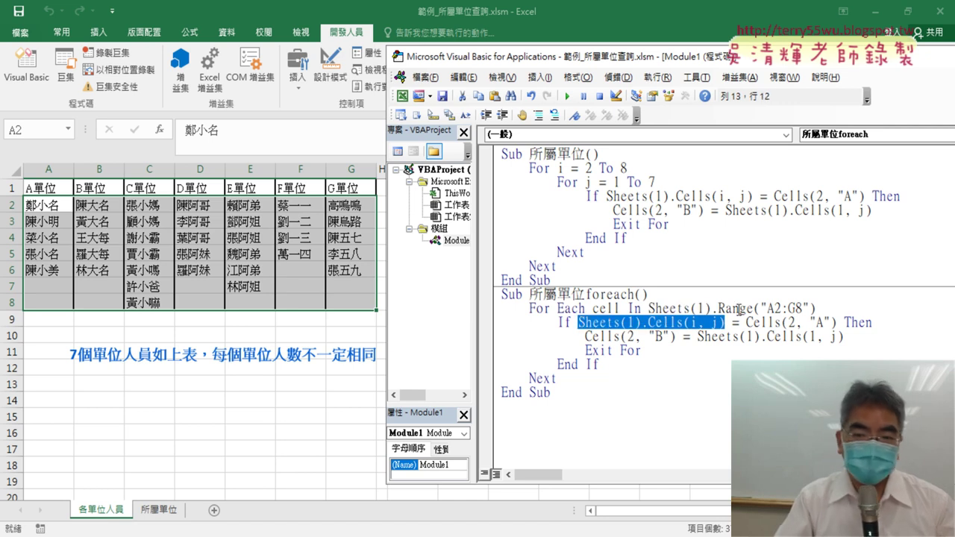
Overwrite Sheets(1).Cells(i, j) with cell so the test reads If cell = Cells(2, "A") Then.
type("ce")
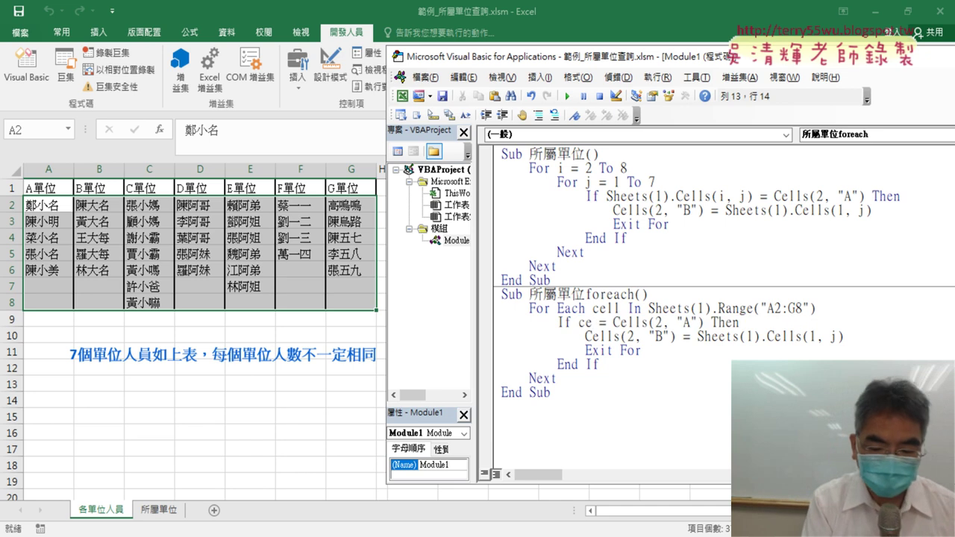
type("ll")
left_click_drag(816, 308, 648, 308)
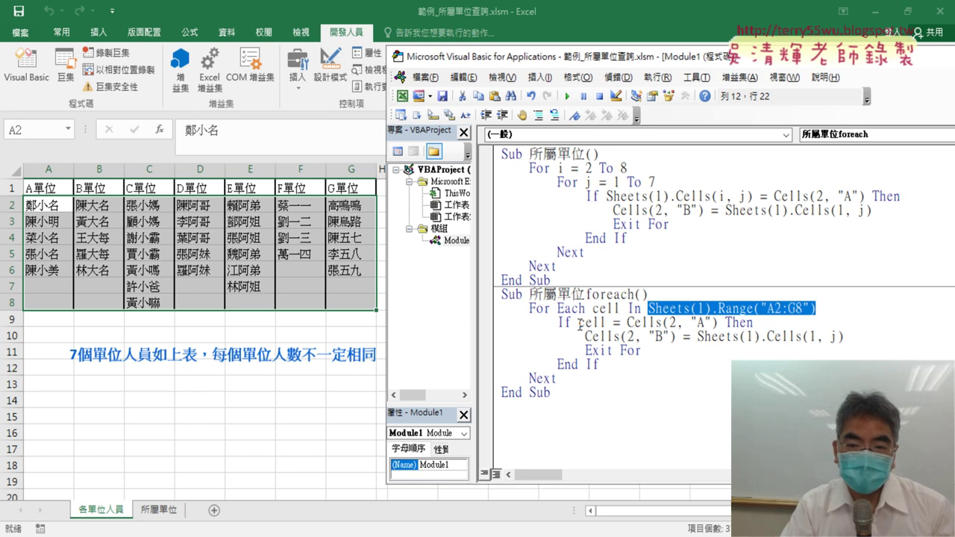
left_click_drag(578, 323, 719, 323)
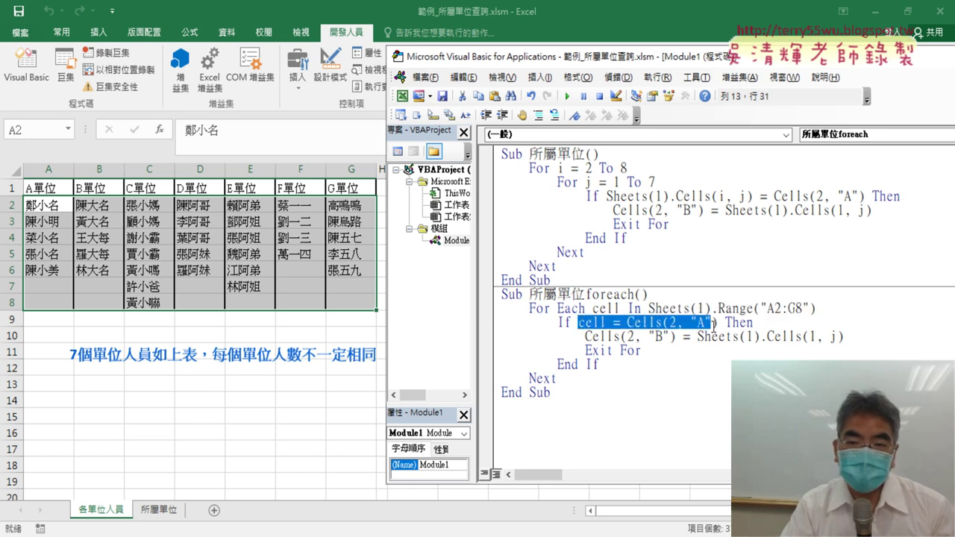
left_click(559, 364)
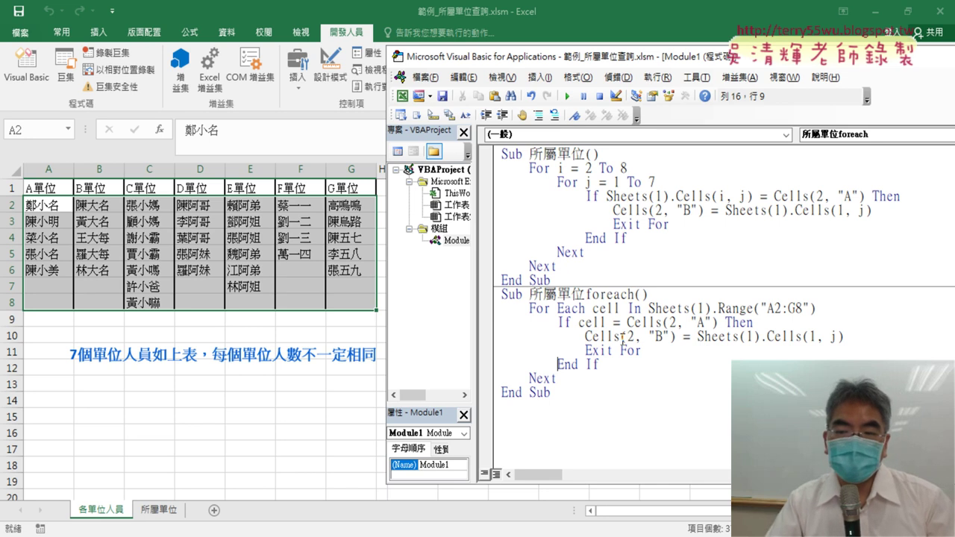
Replace j with cell.Column so the result line reads Cells(2, "B") = Sheets(1).Cells(1, cell.Column).
left_click_drag(698, 337, 845, 337)
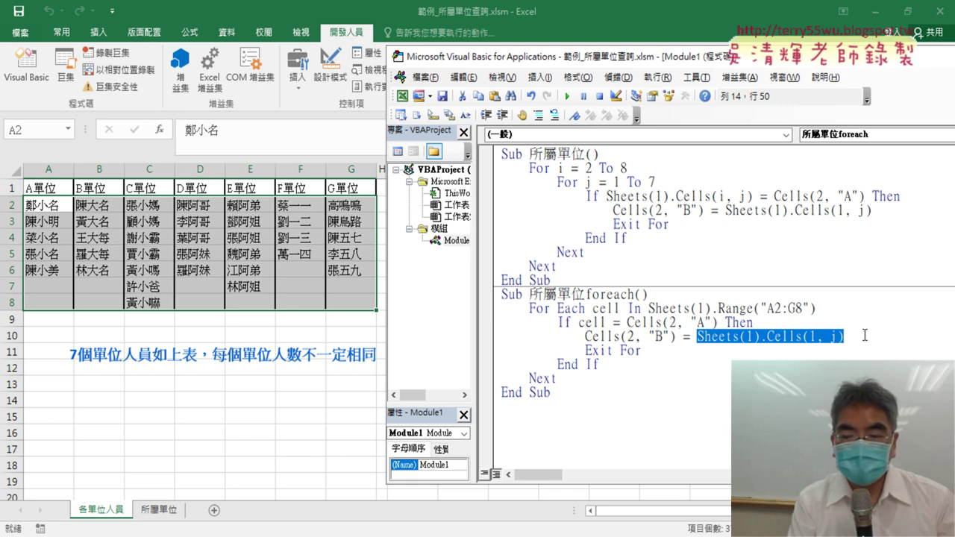
left_click(812, 337)
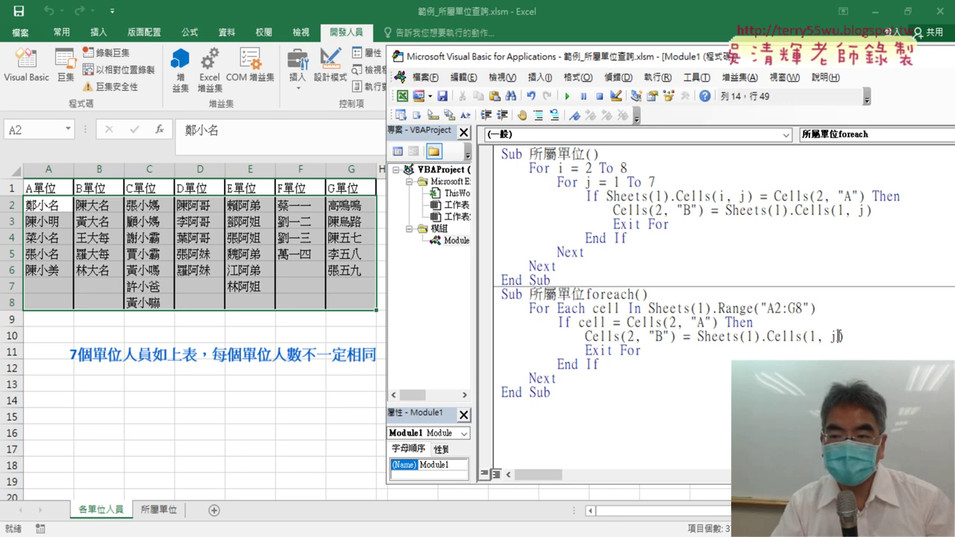
double_click(840, 336)
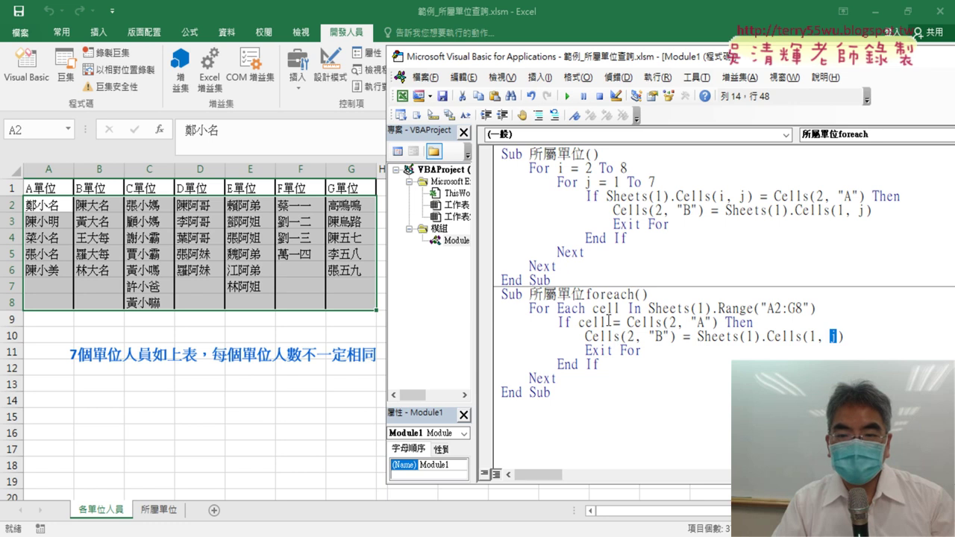
left_click_drag(607, 322, 593, 322)
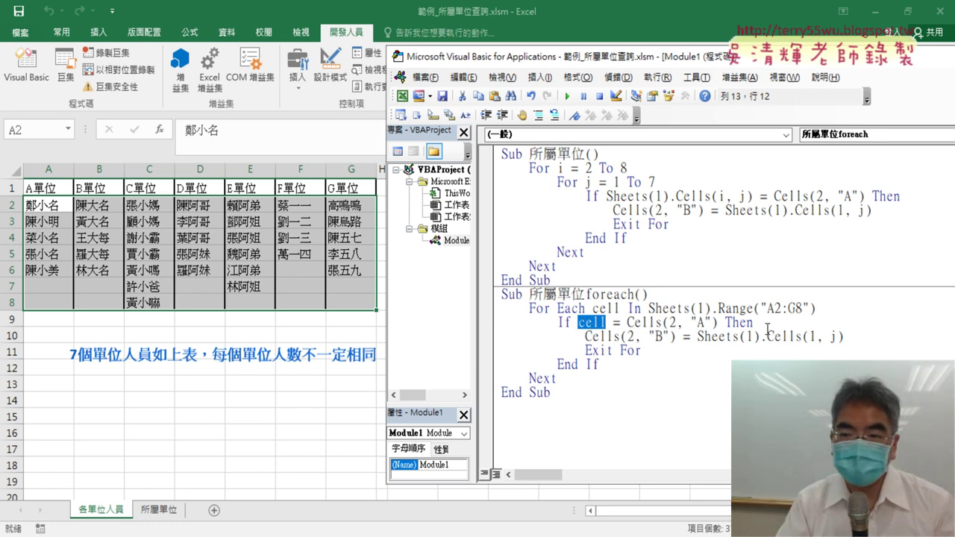
left_click(834, 337)
key("Delete")
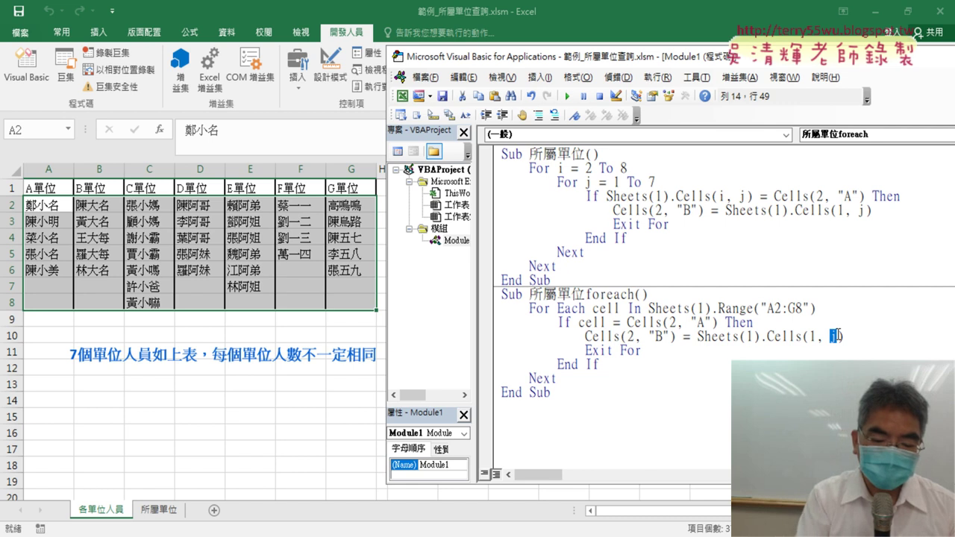
type("cell.")
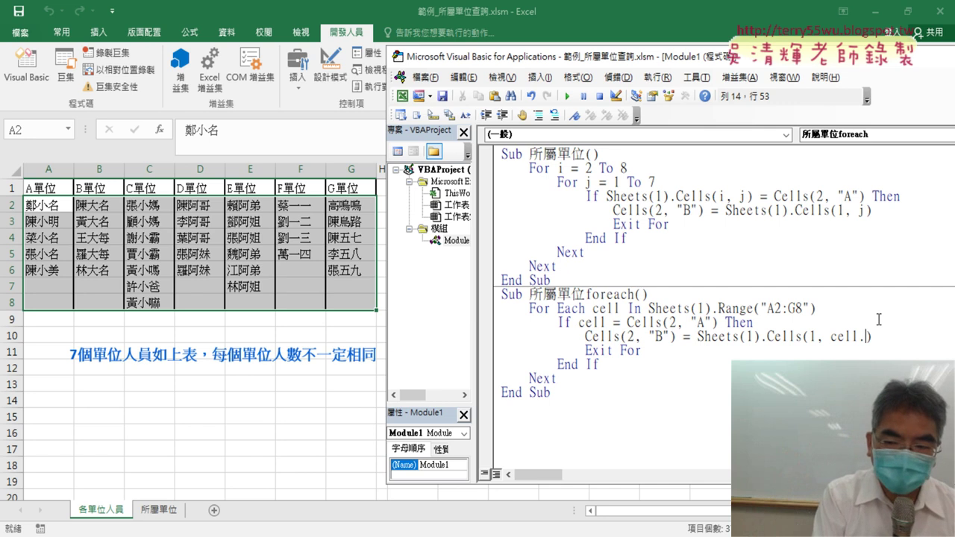
type("c")
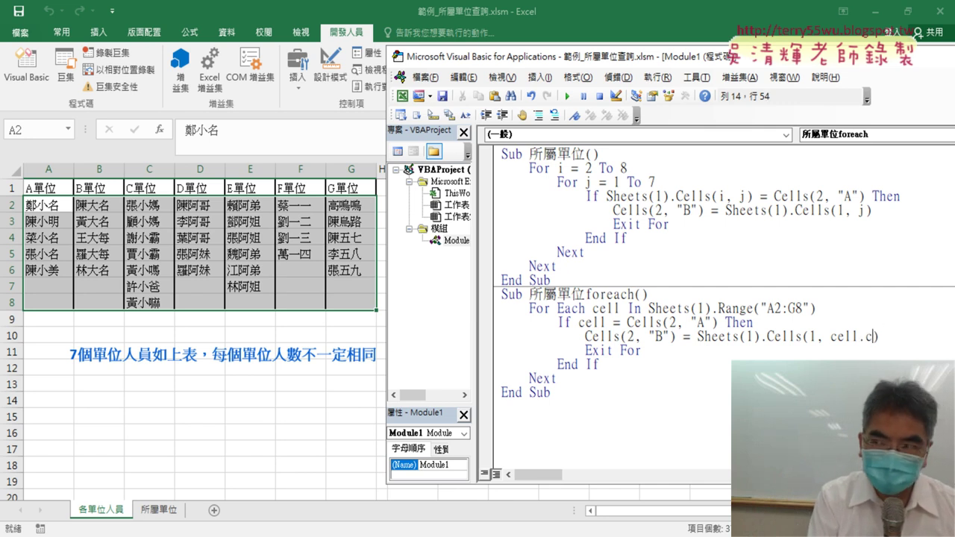
type("olumn")
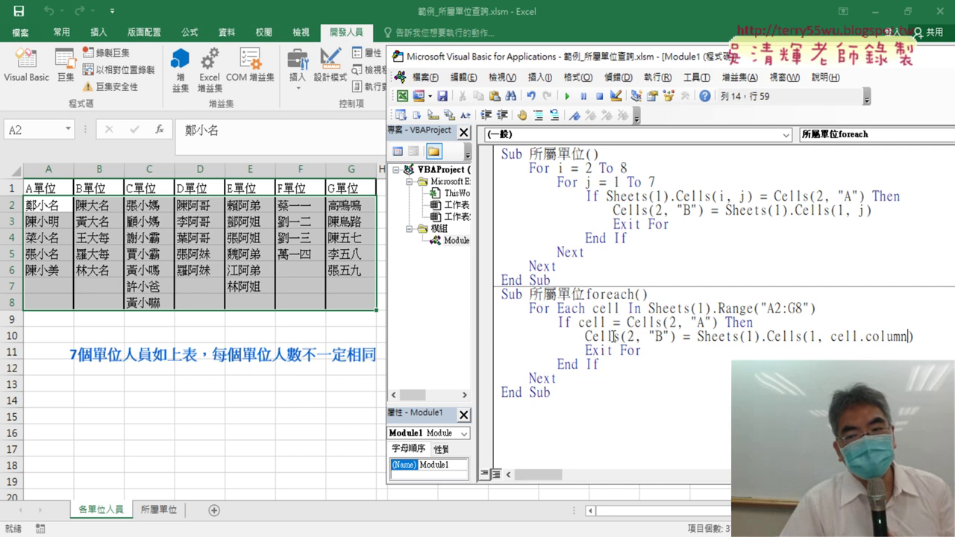
left_click(721, 378)
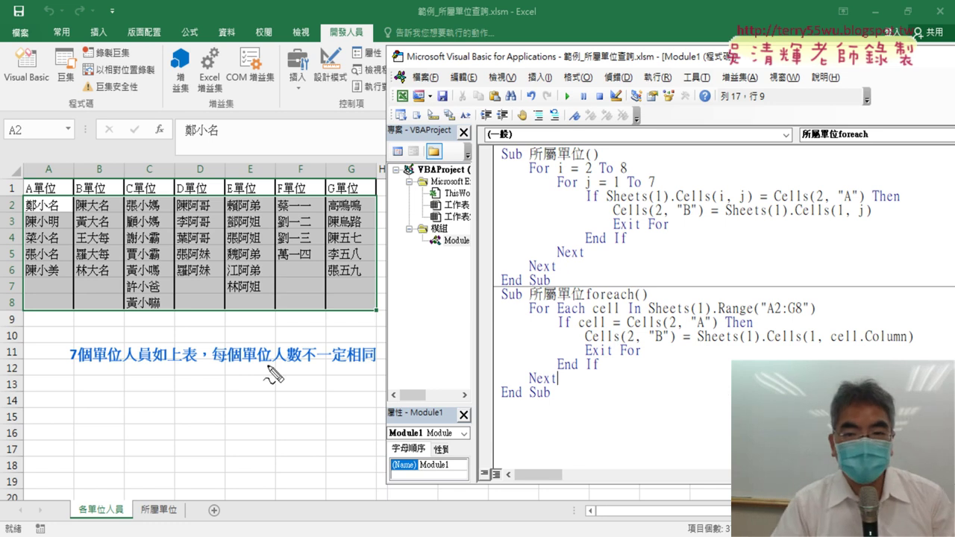
left_click_drag(590, 294, 595, 273)
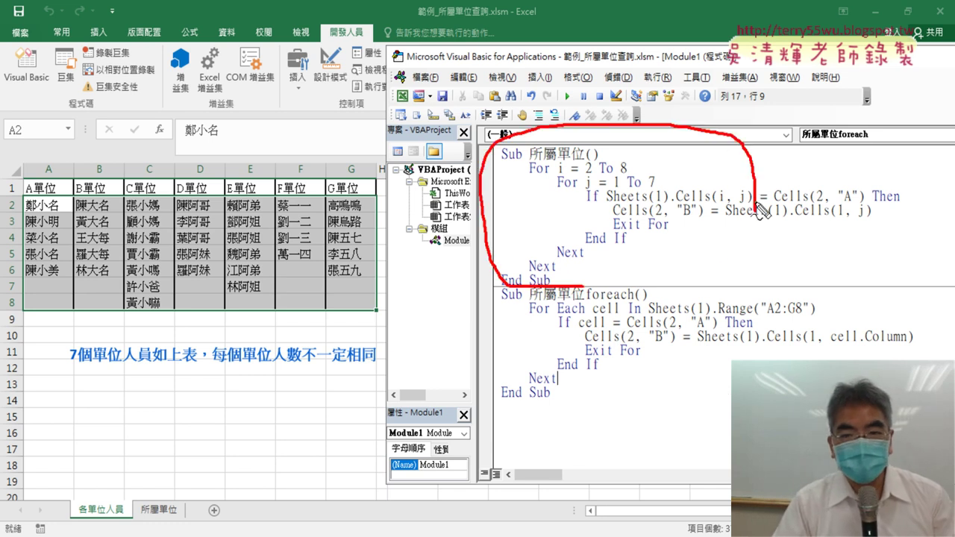
left_click_drag(448, 197, 456, 352)
left_click_drag(444, 317, 429, 366)
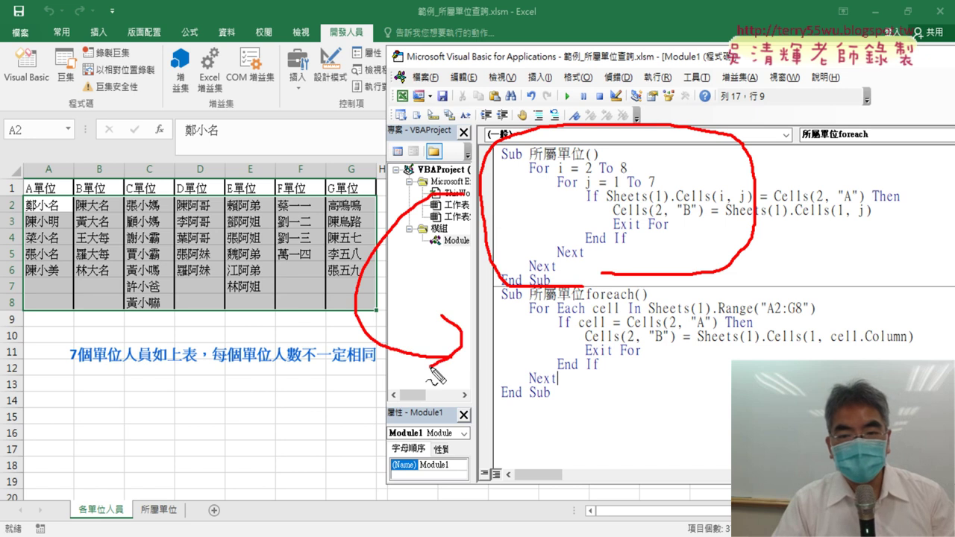
left_click_drag(588, 302, 634, 303)
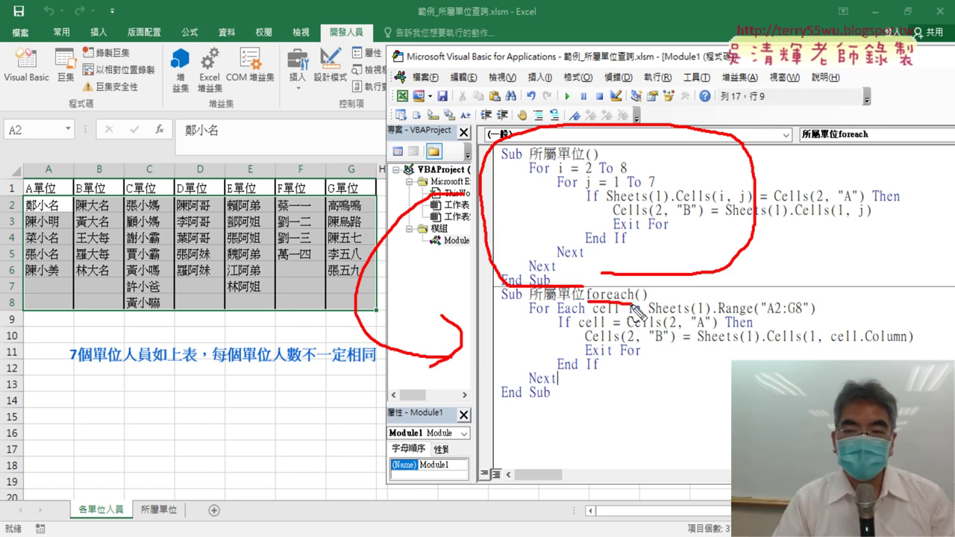
left_click_drag(558, 180, 655, 182)
left_click_drag(579, 264, 591, 261)
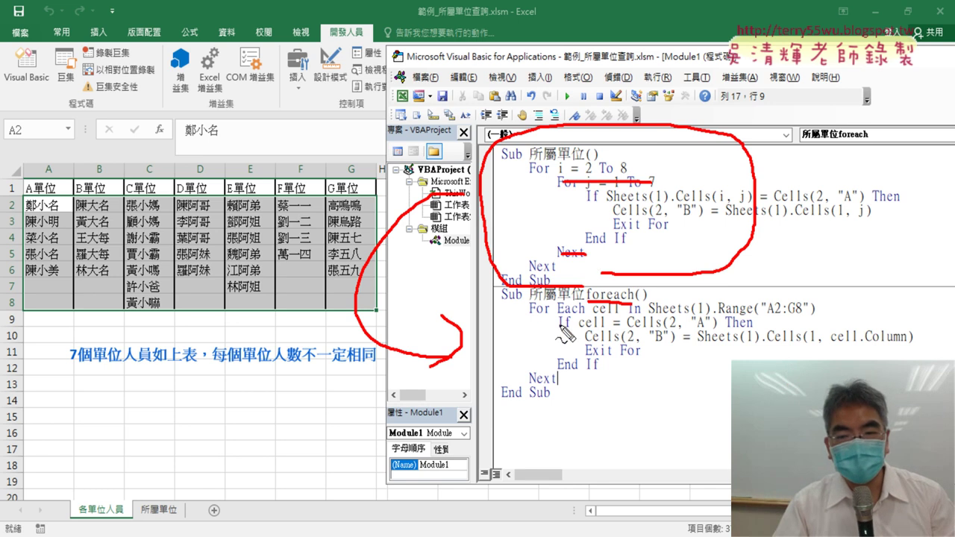
key("Escape")
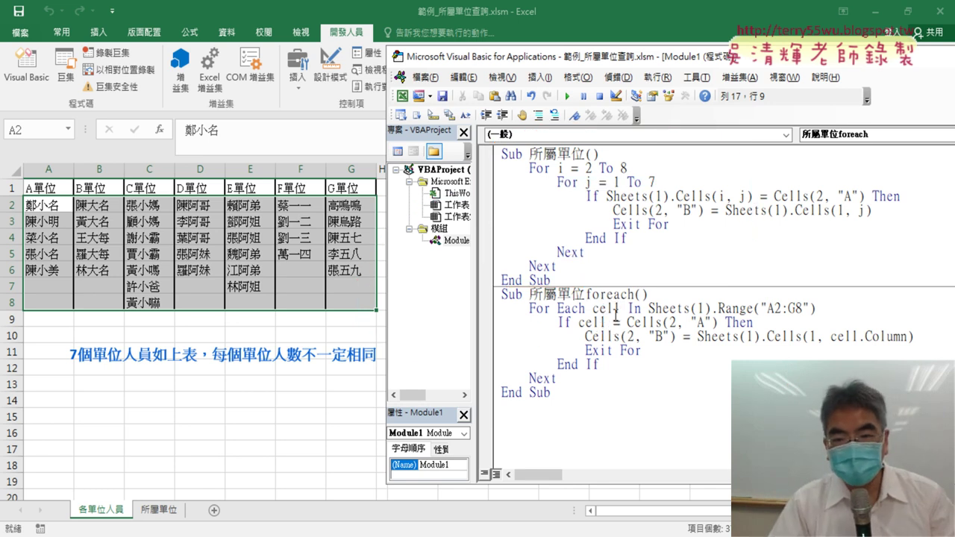
left_click_drag(595, 307, 817, 307)
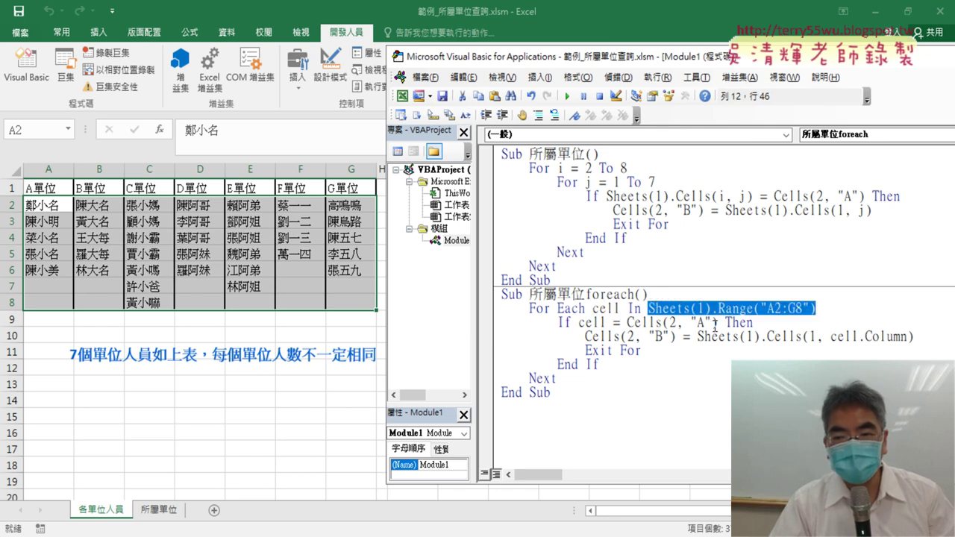
left_click_drag(831, 336, 908, 336)
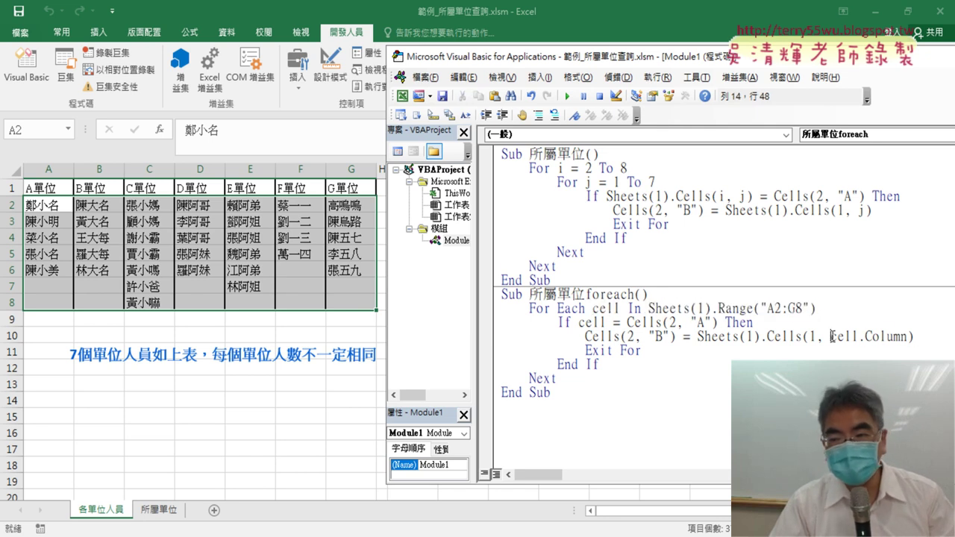